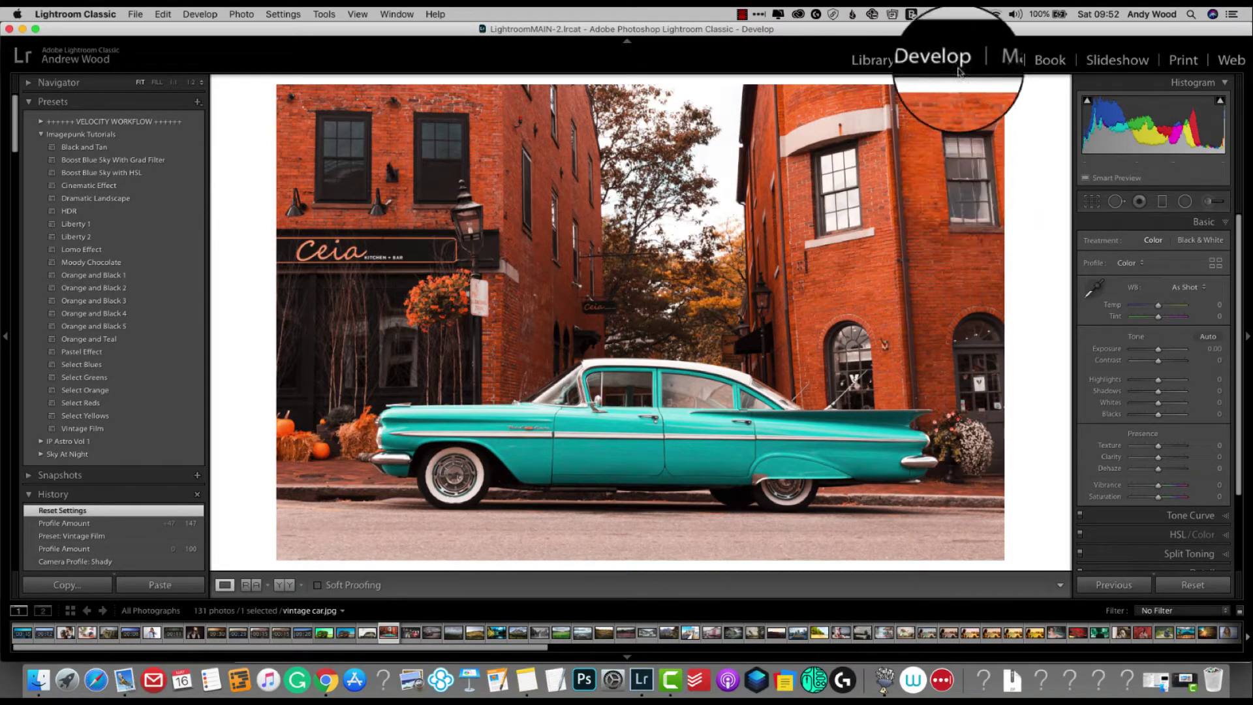
# Unzip the Velocity Workflow UNZIP FIRST archive in Downloads and open the extracted folder
pyautogui.click(1217, 264)
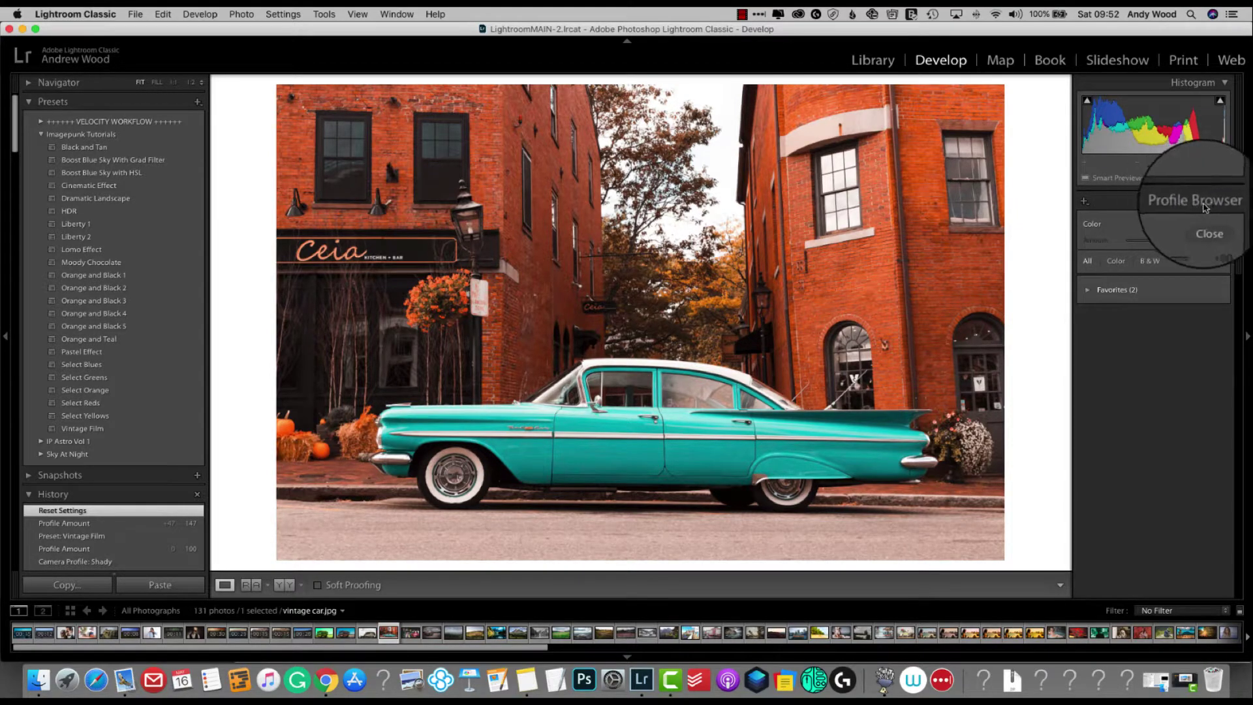
pyautogui.click(1211, 221)
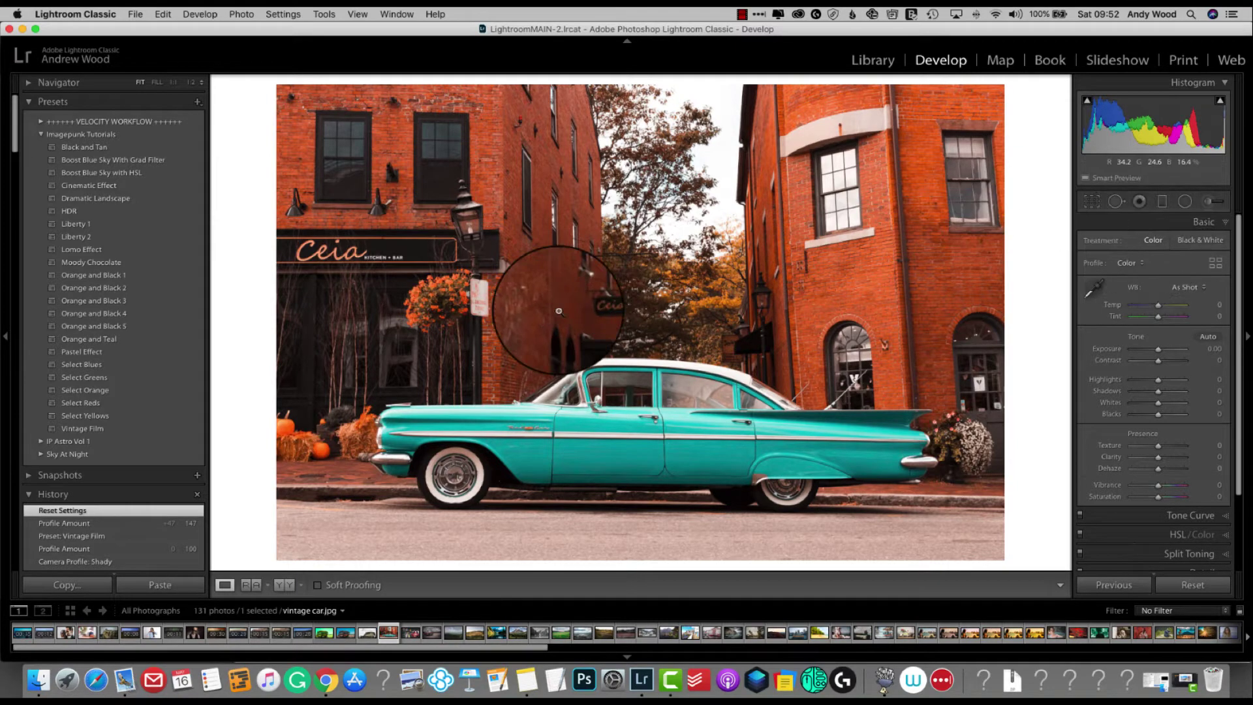
pyautogui.click(39, 680)
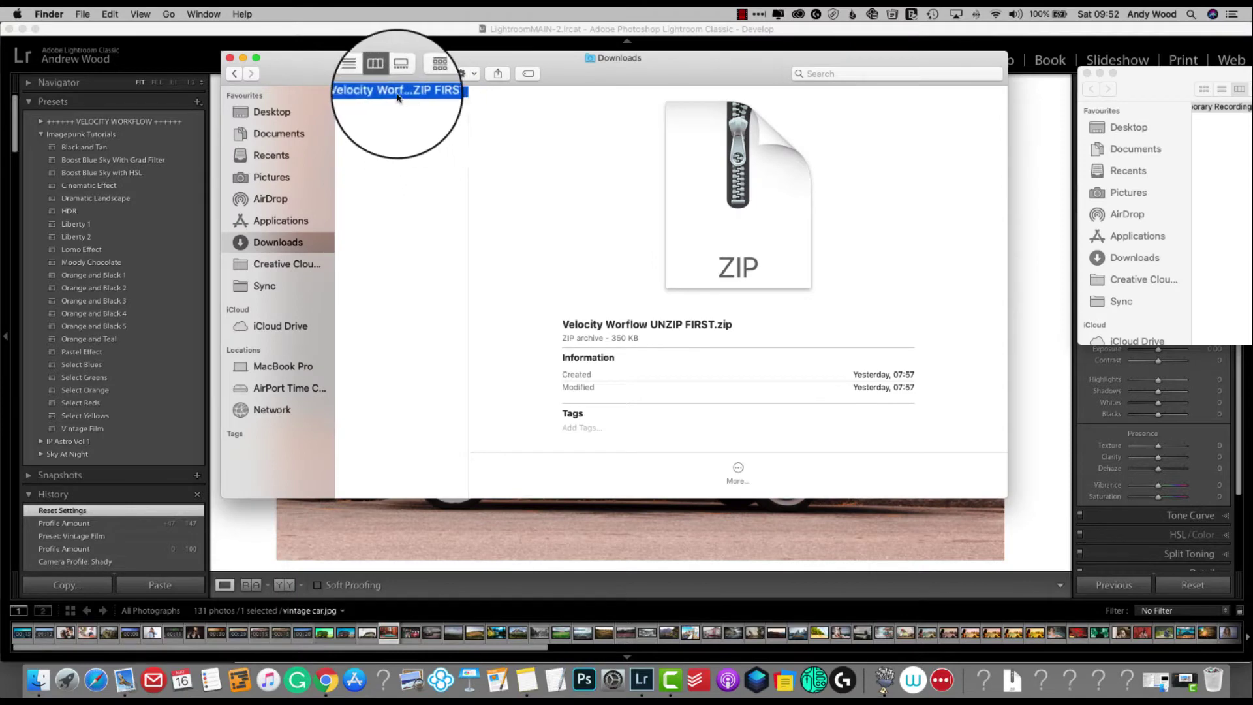
pyautogui.moveTo(467, 113); pyautogui.dragTo(555, 113)
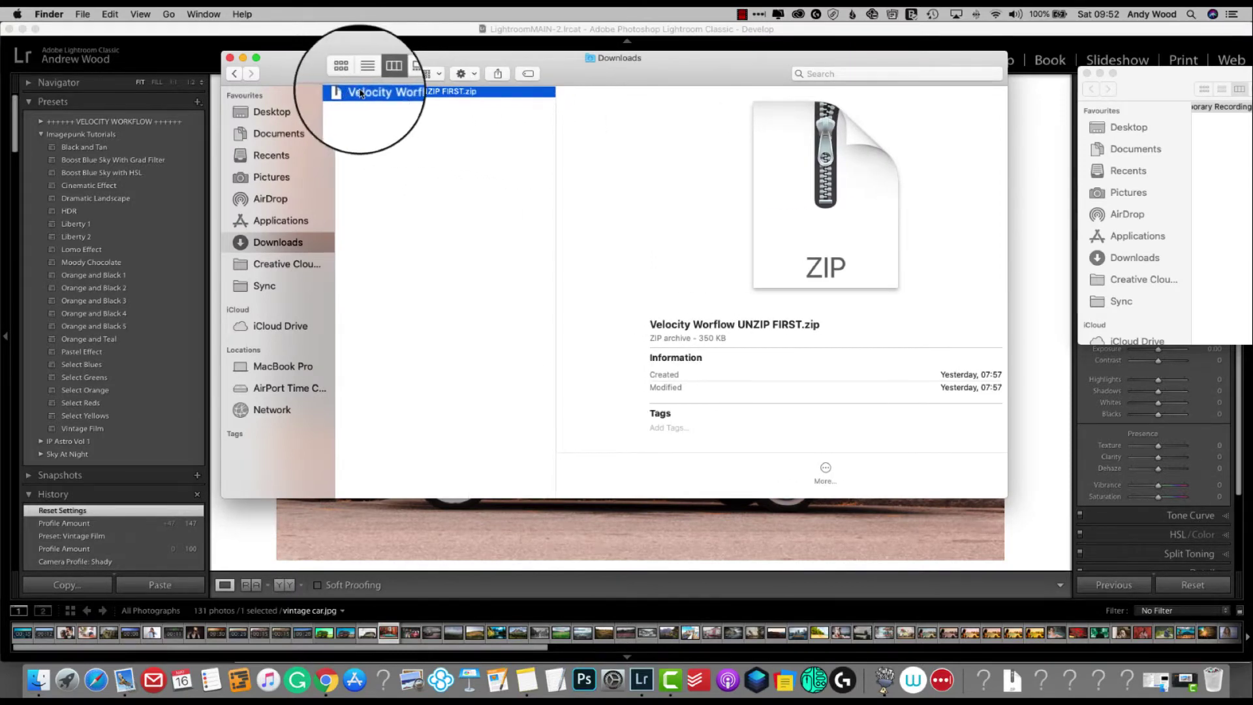
pyautogui.doubleClick(409, 91)
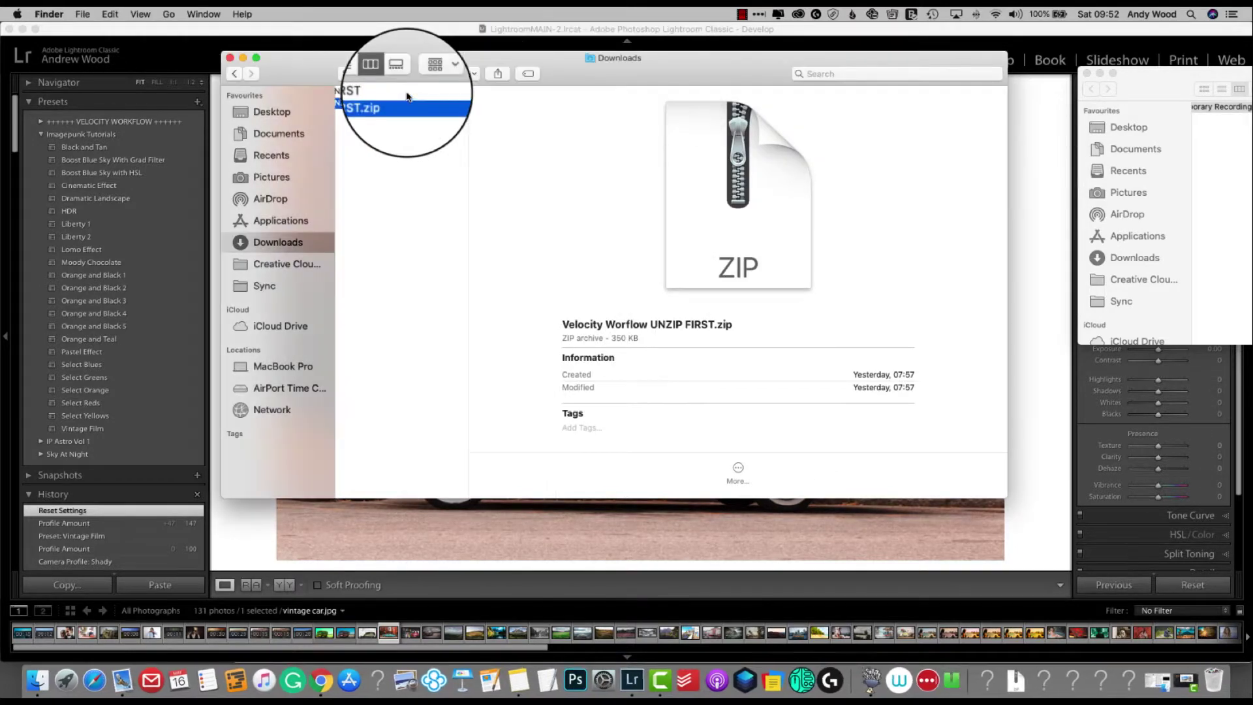
pyautogui.click(408, 92)
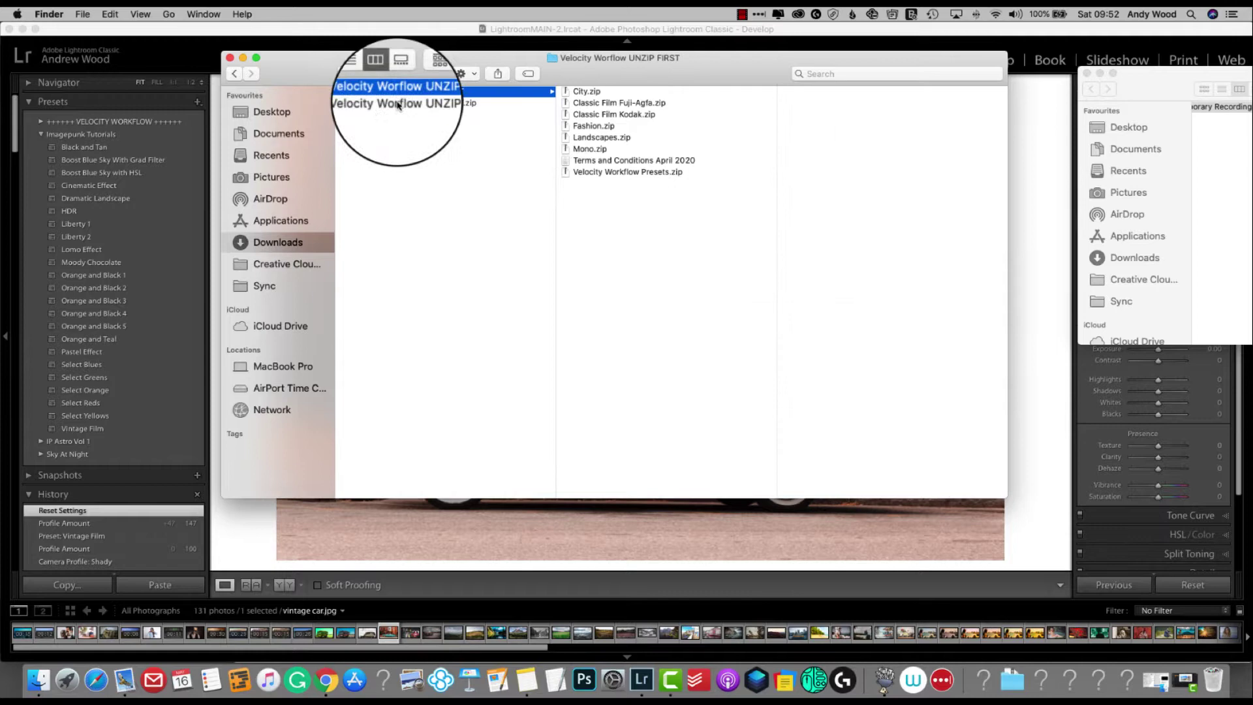
# Look through City, Classic Film Fuji-Agfa, Classic Film Kodak, Fashion and Mono zips
pyautogui.click(587, 91)
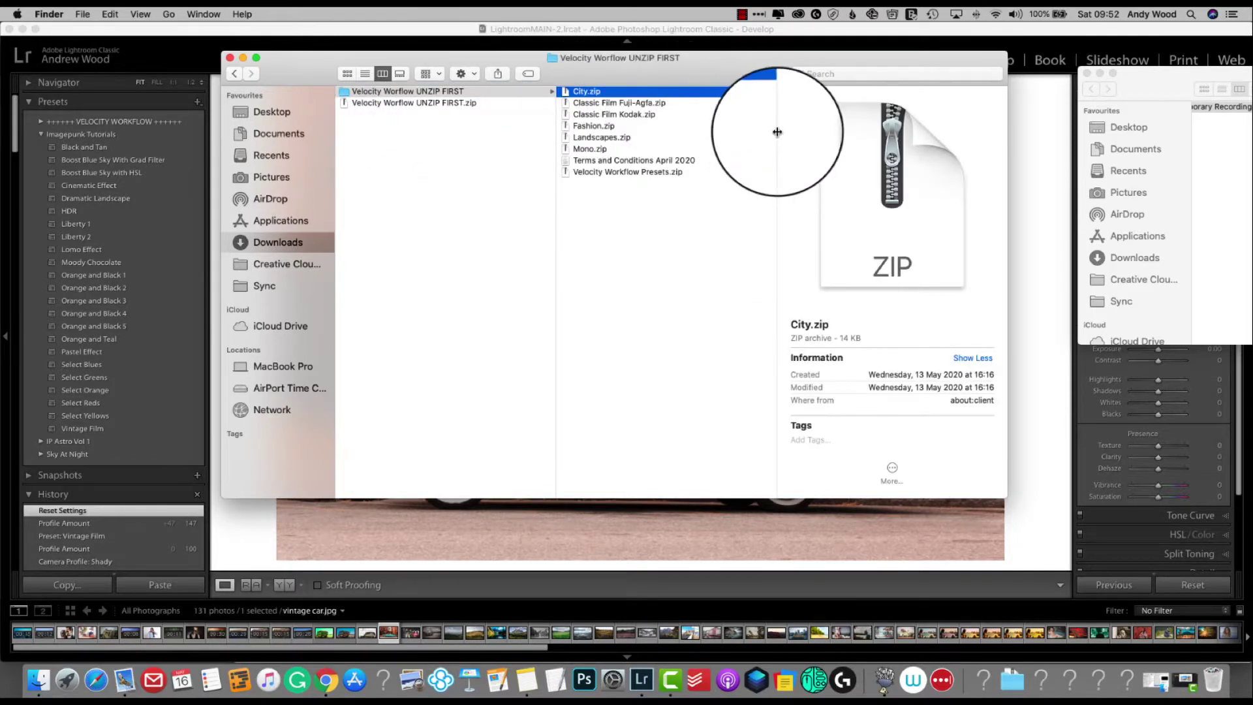
pyautogui.moveTo(777, 131); pyautogui.dragTo(860, 129)
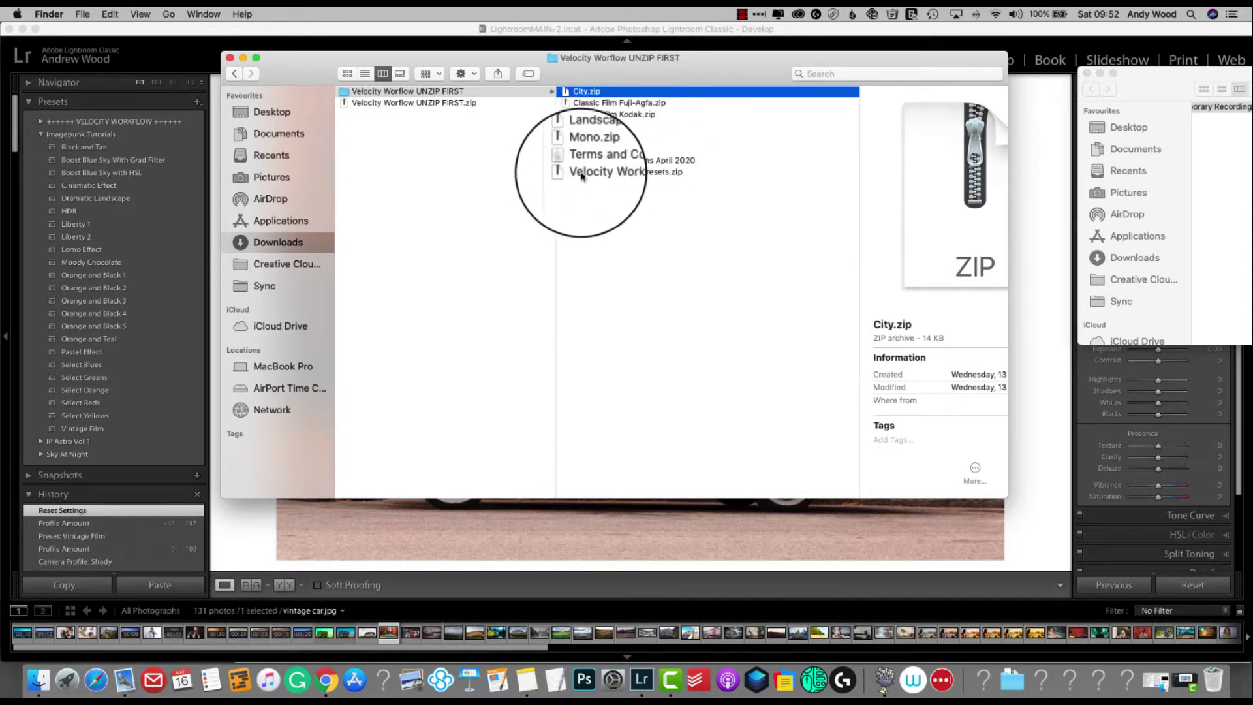
pyautogui.click(586, 102)
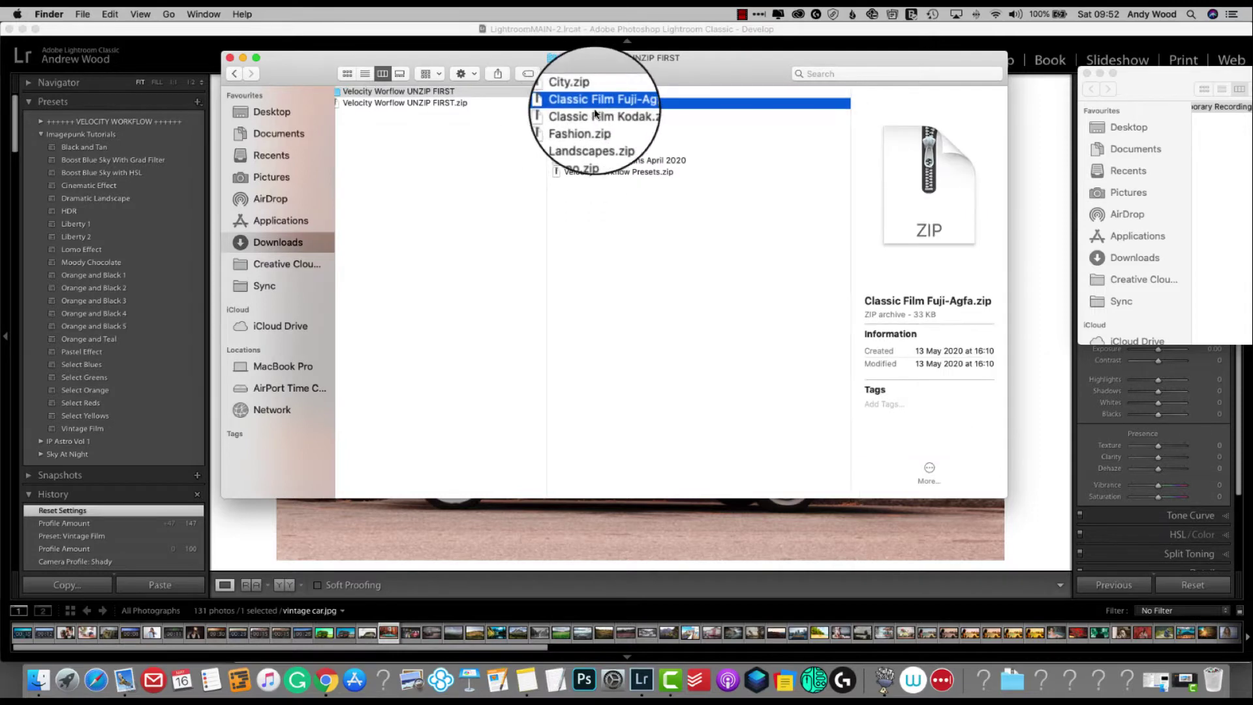
pyautogui.click(568, 115)
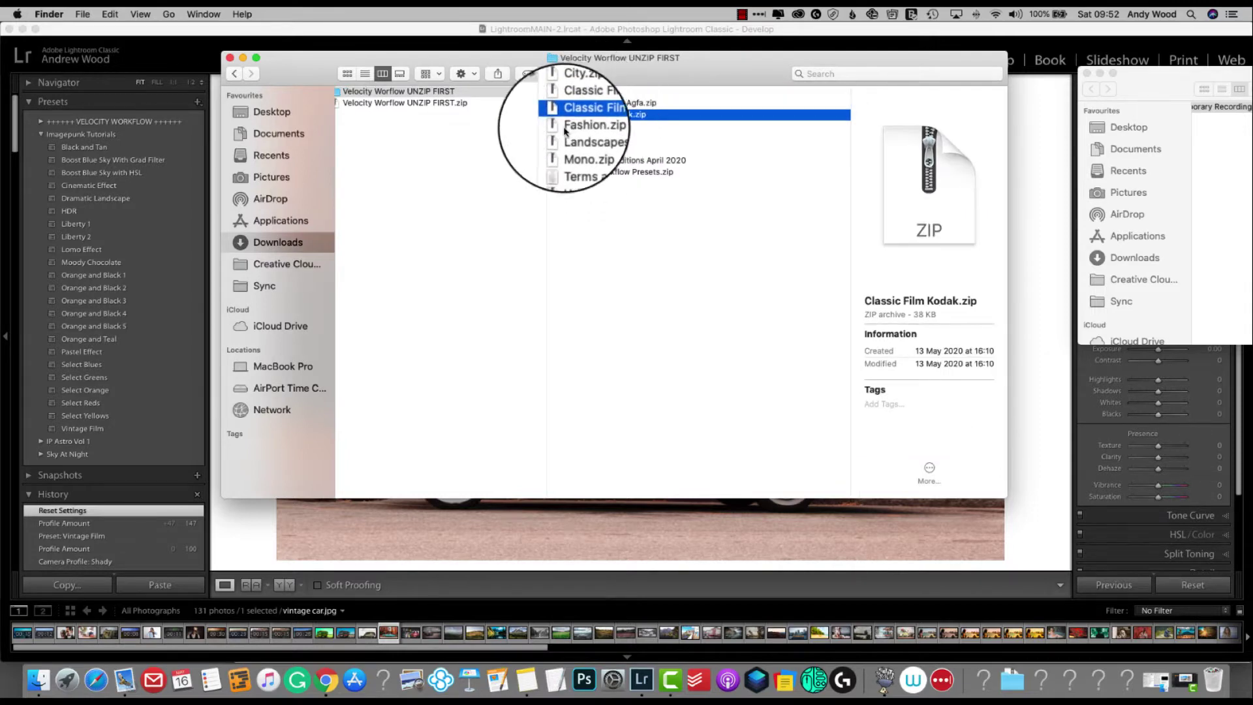
pyautogui.click(578, 75)
pyautogui.click(598, 93)
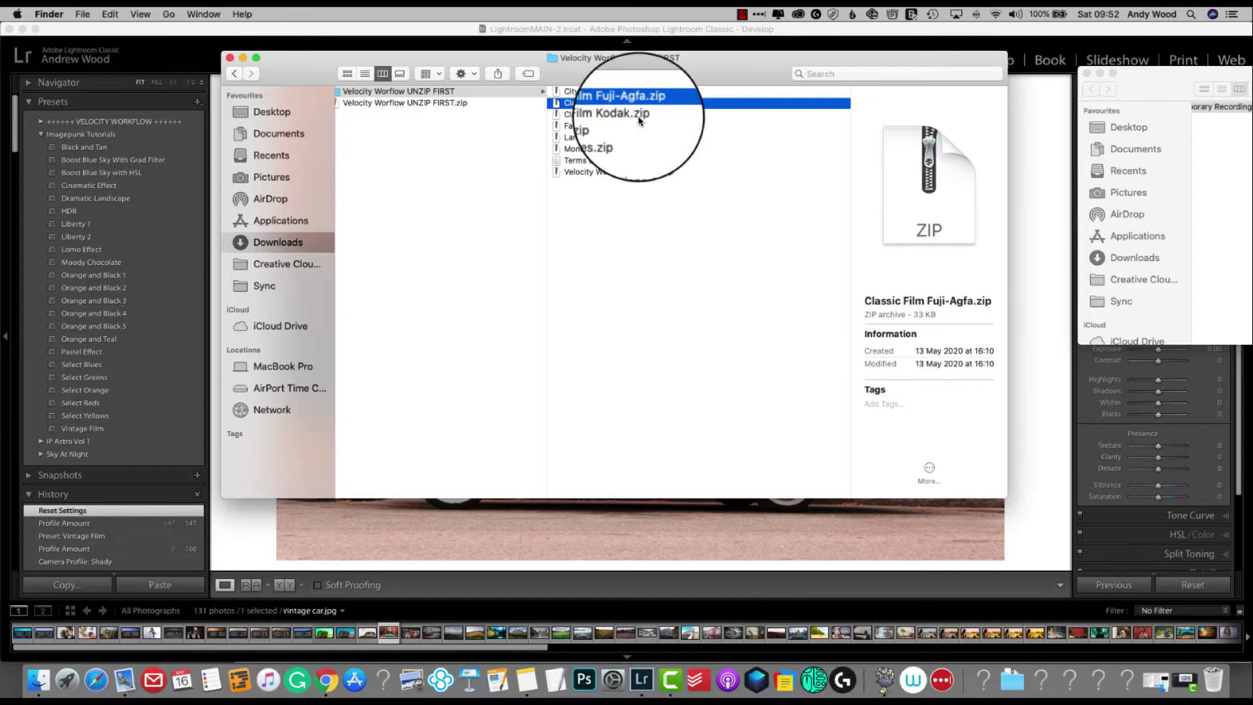
pyautogui.click(640, 117)
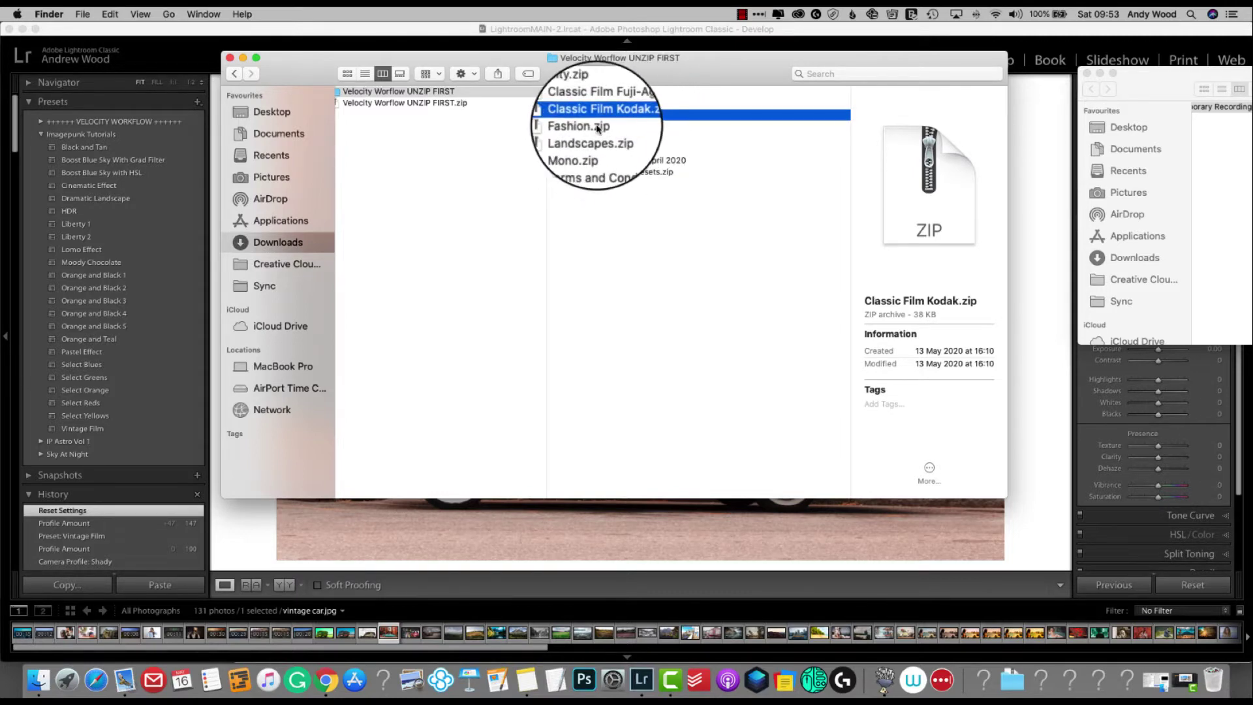
pyautogui.click(607, 129)
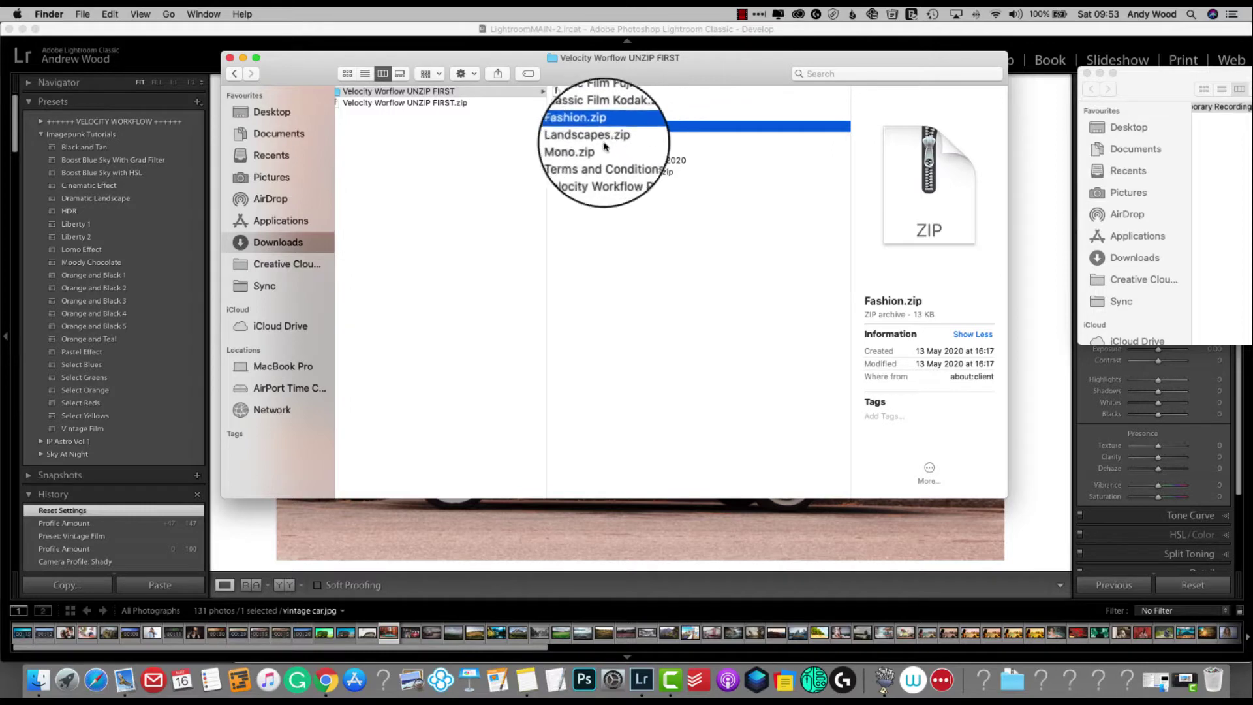
pyautogui.click(613, 137)
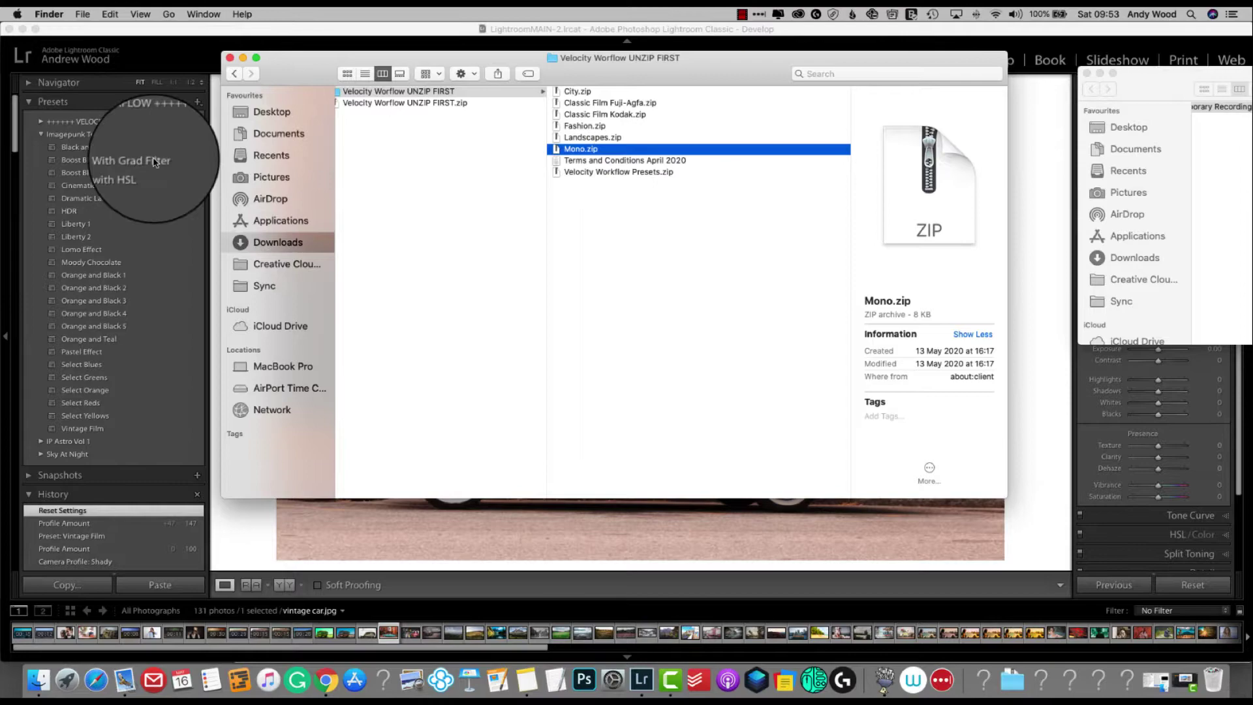
# Switch back to Lightroom and expand the VELOCITY WORKFLOW preset group
pyautogui.click(41, 122)
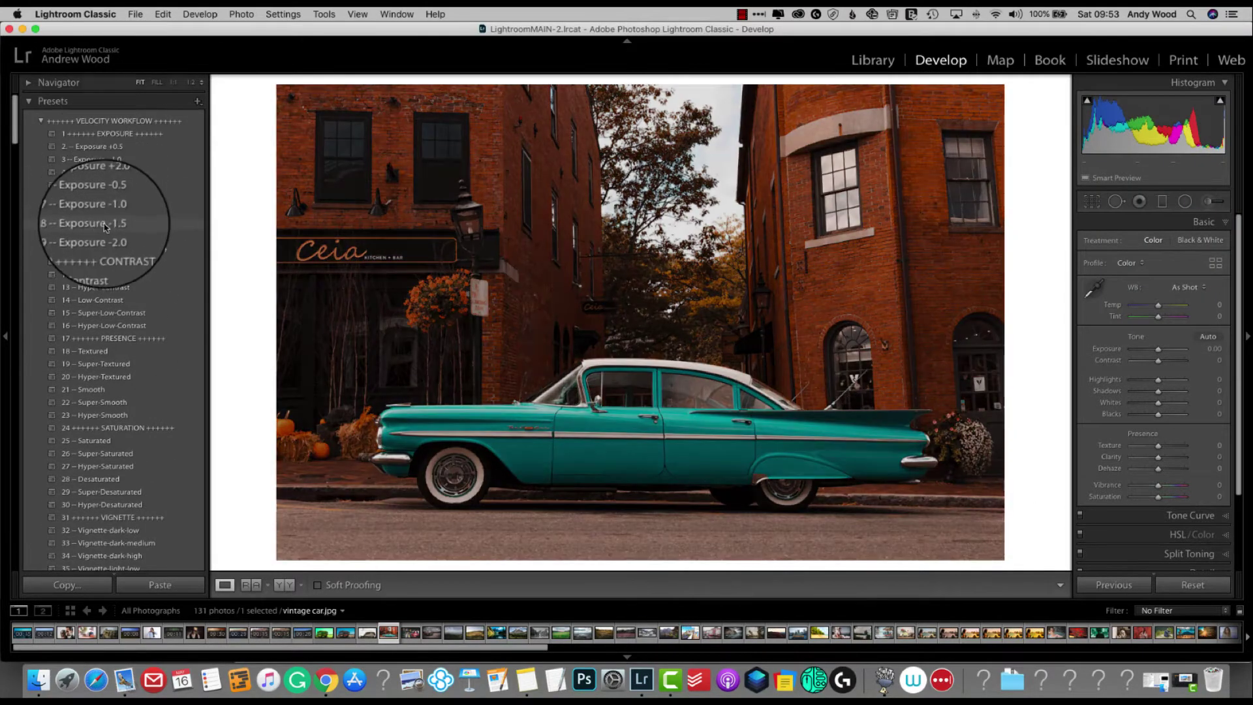
pyautogui.scroll(-5, 98, 212)
pyautogui.scroll(-5, 102, 227)
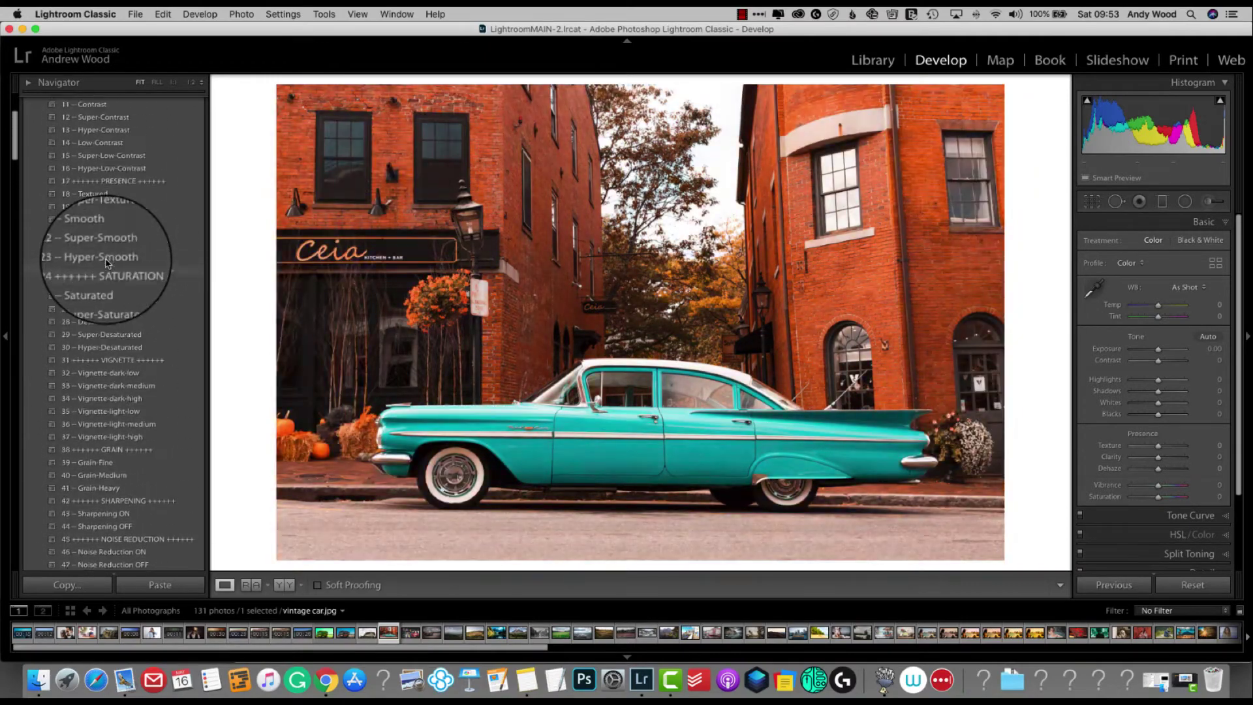
pyautogui.scroll(5, 104, 260)
pyautogui.scroll(5, 108, 196)
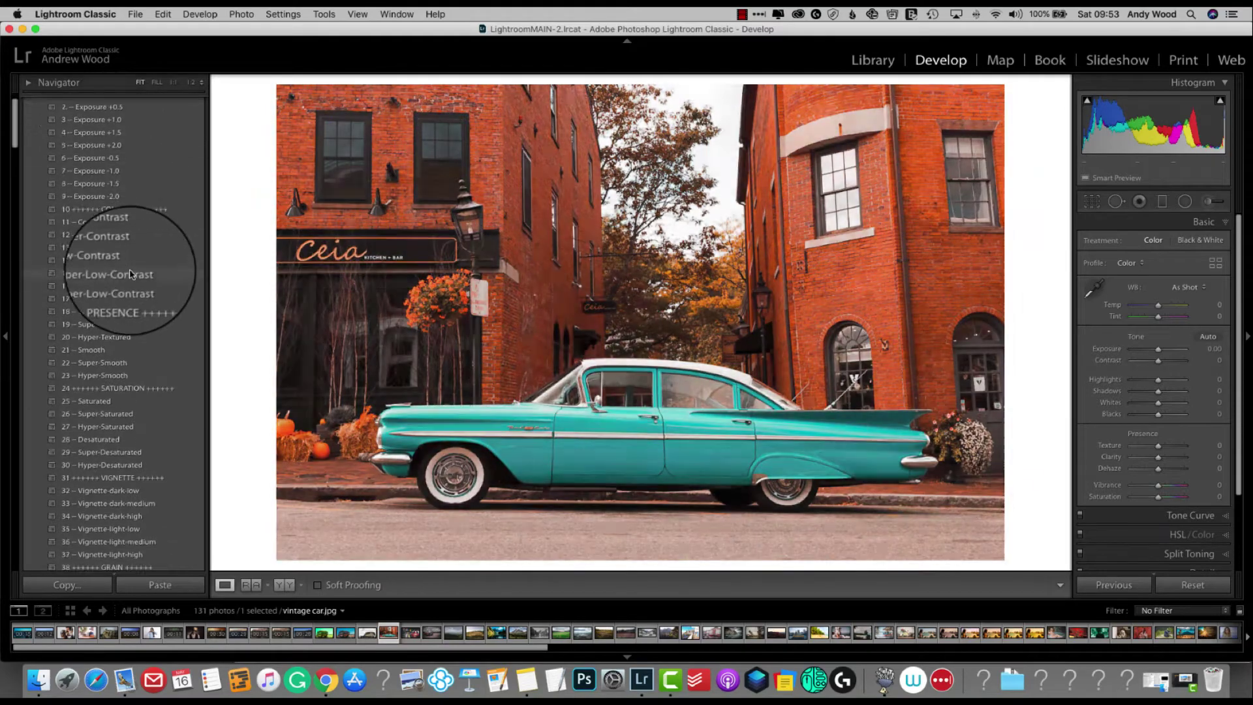
pyautogui.scroll(-5, 134, 268)
pyautogui.scroll(-3, 109, 216)
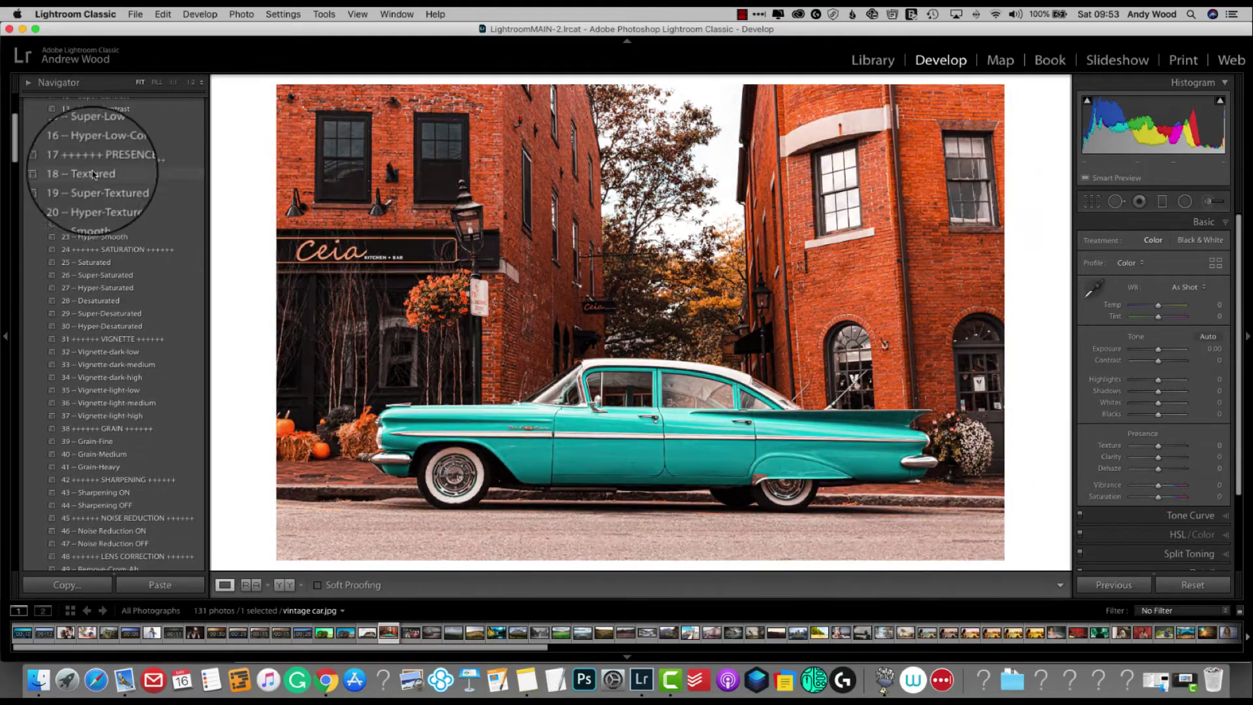
pyautogui.scroll(-2, 108, 235)
pyautogui.scroll(-3, 115, 280)
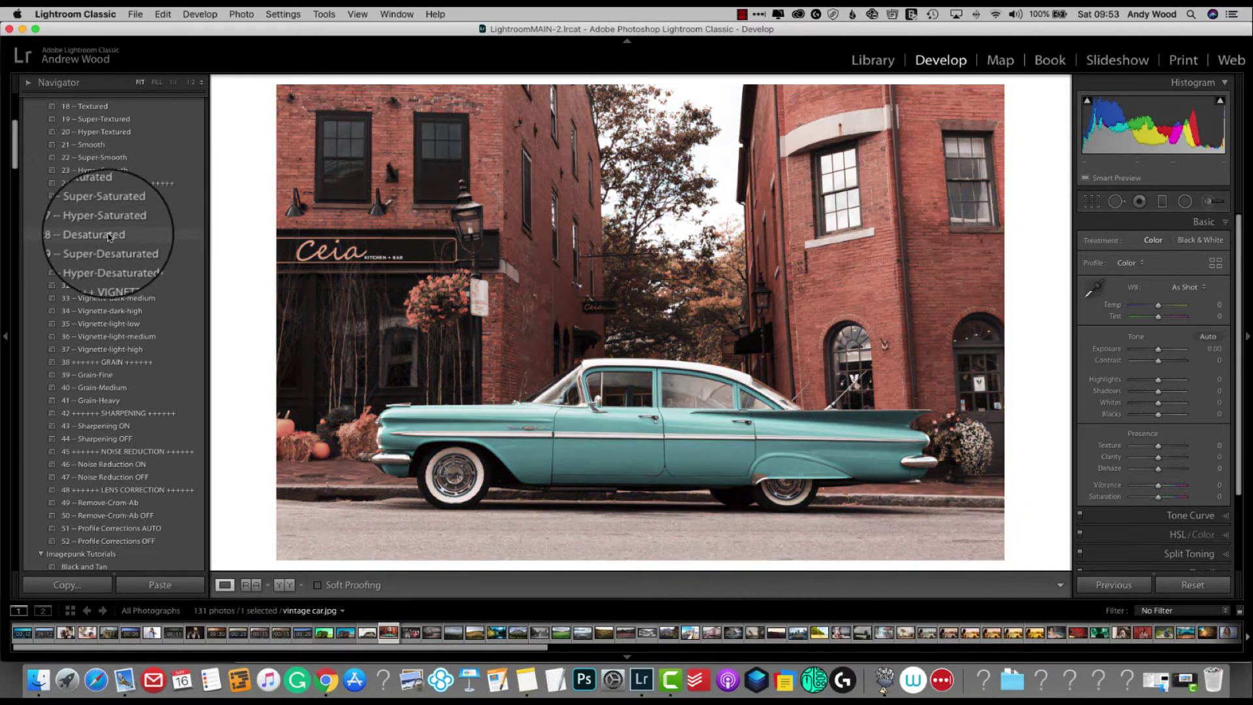
pyautogui.scroll(2, 103, 210)
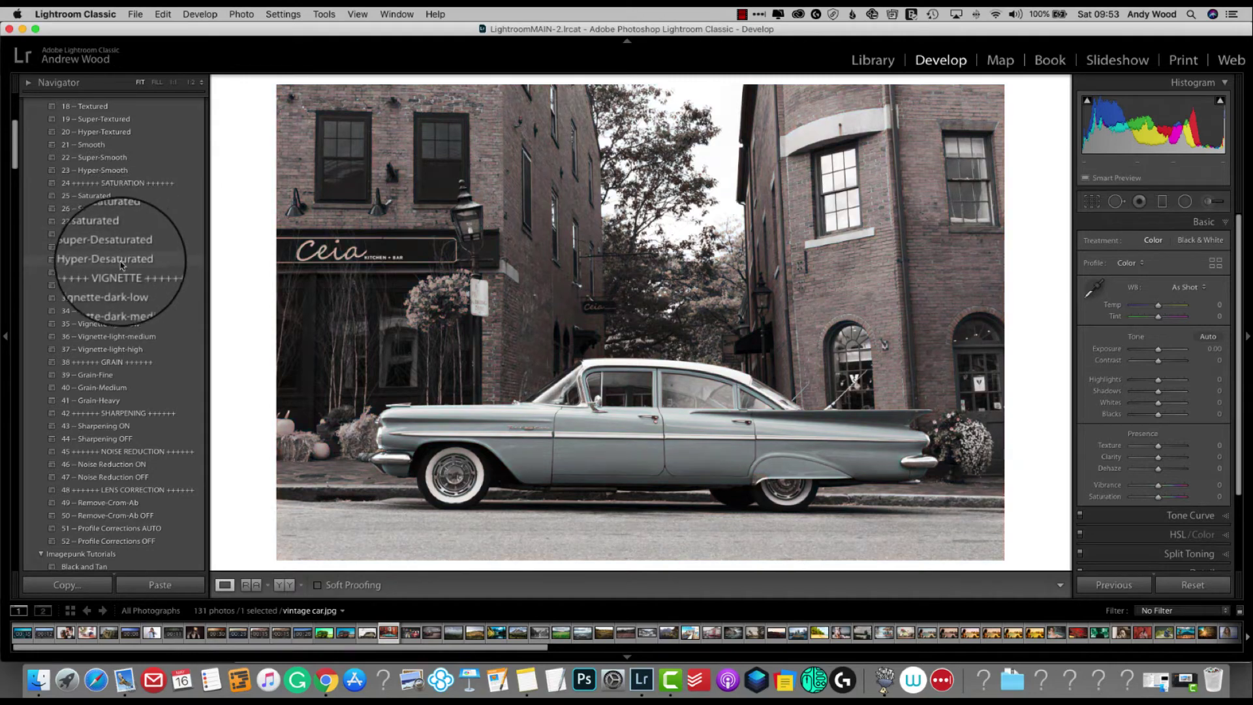
pyautogui.scroll(-3, 122, 264)
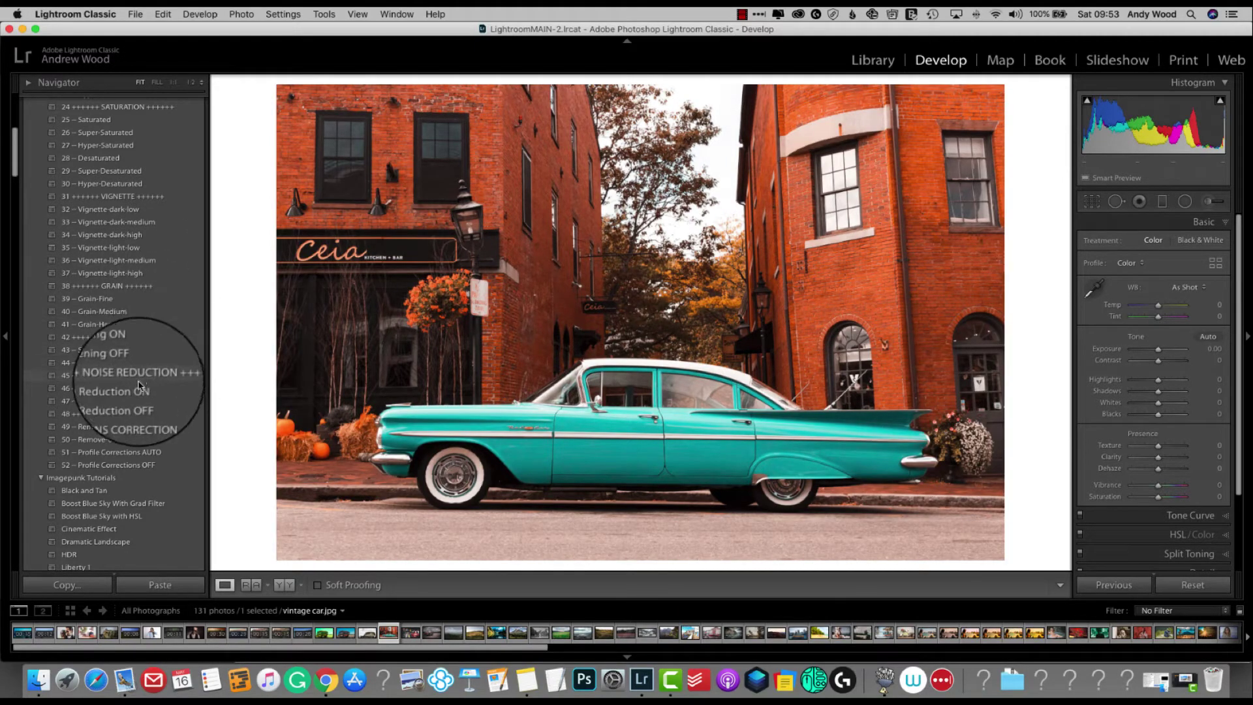
pyautogui.scroll(4, 181, 359)
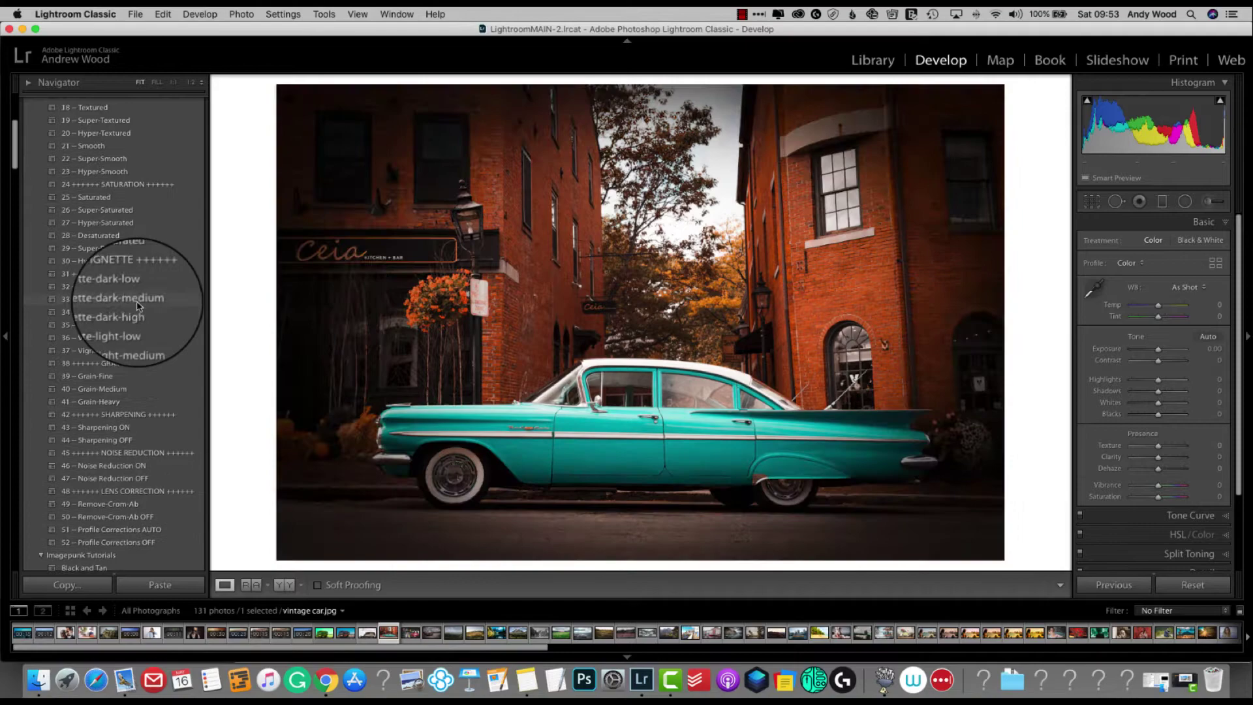
pyautogui.scroll(5, 138, 305)
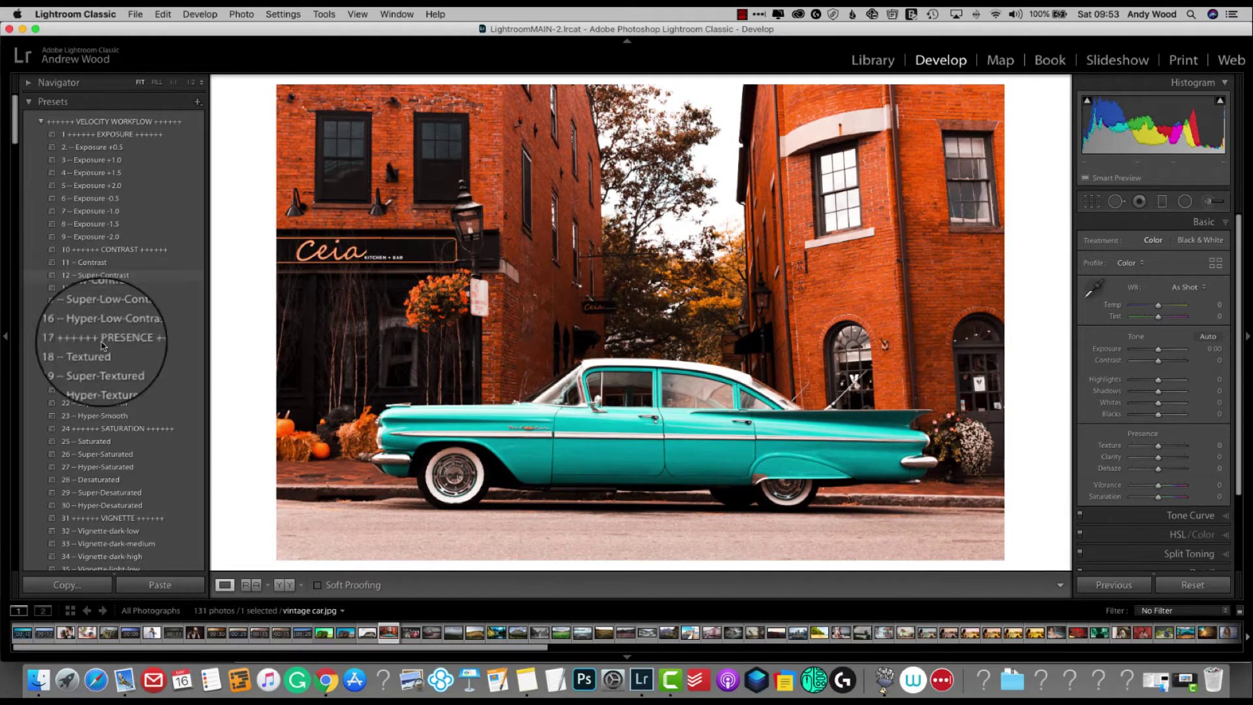
# Close the second Finder window, then the Downloads window, returning to Lightroom Classic
pyautogui.click(39, 679)
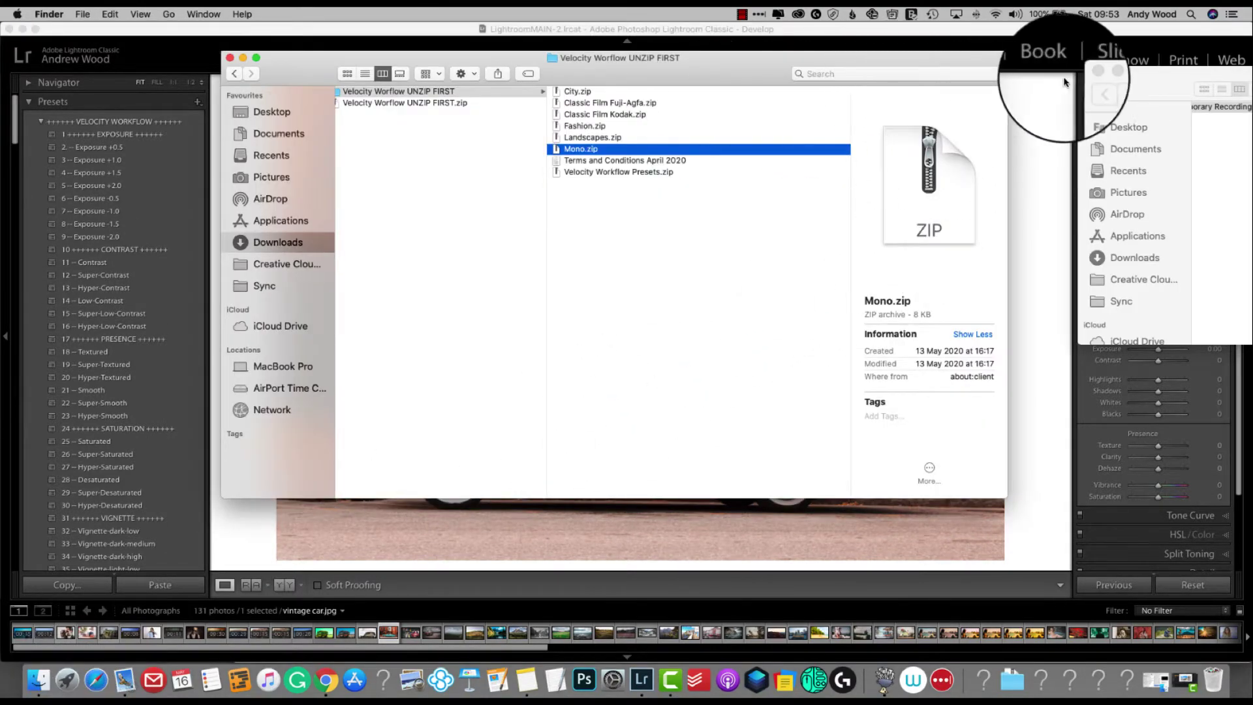
pyautogui.click(1087, 74)
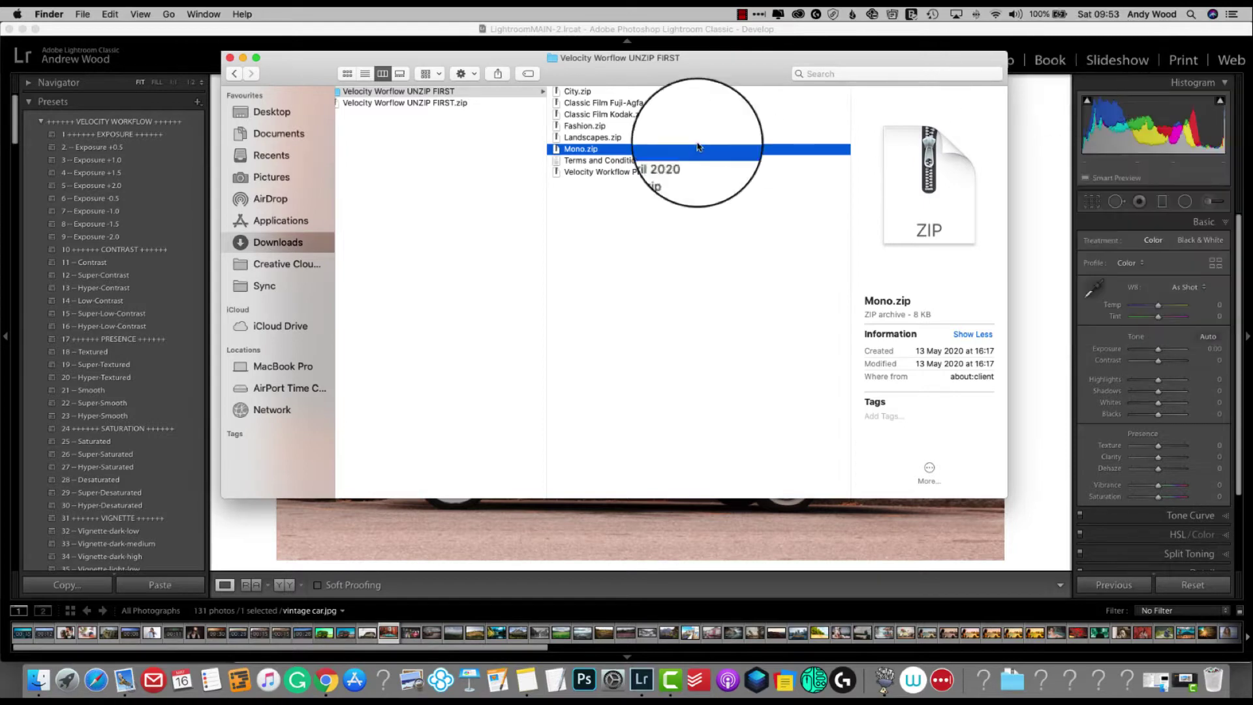
pyautogui.click(587, 235)
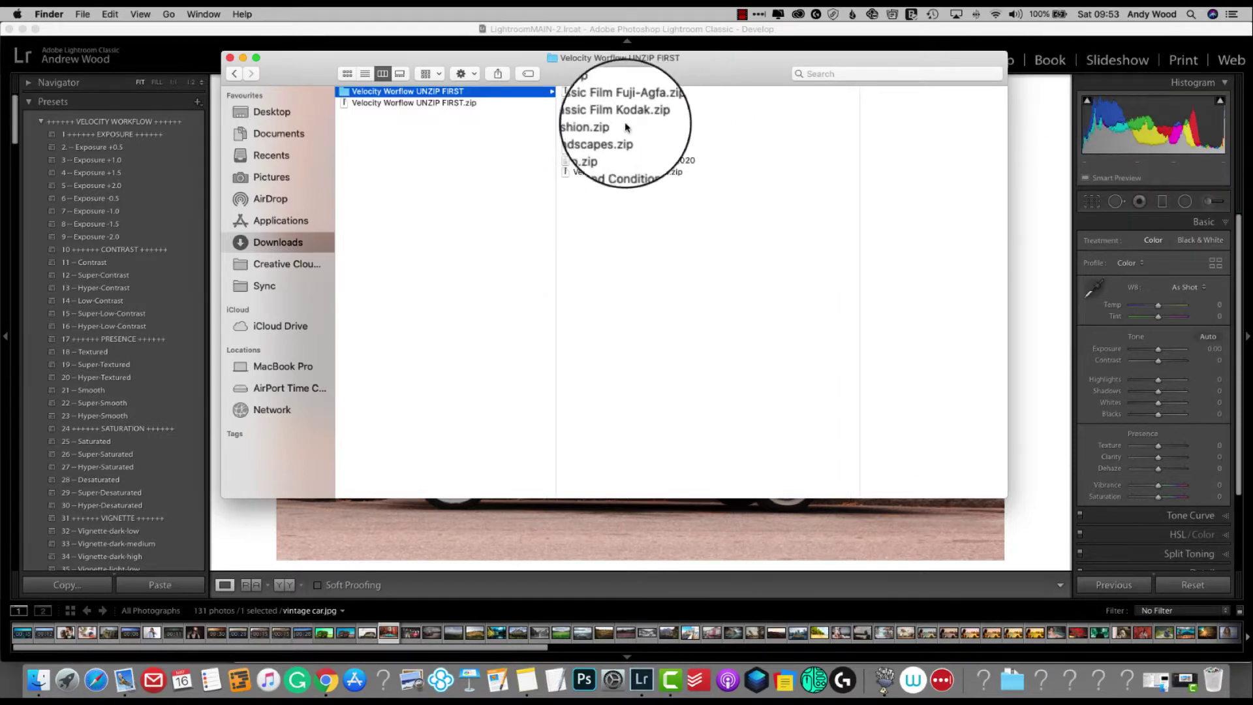
pyautogui.moveTo(630, 60)
pyautogui.mouseDown()
pyautogui.moveTo(851, 63)
pyautogui.moveTo(866, 78)
pyautogui.mouseUp()
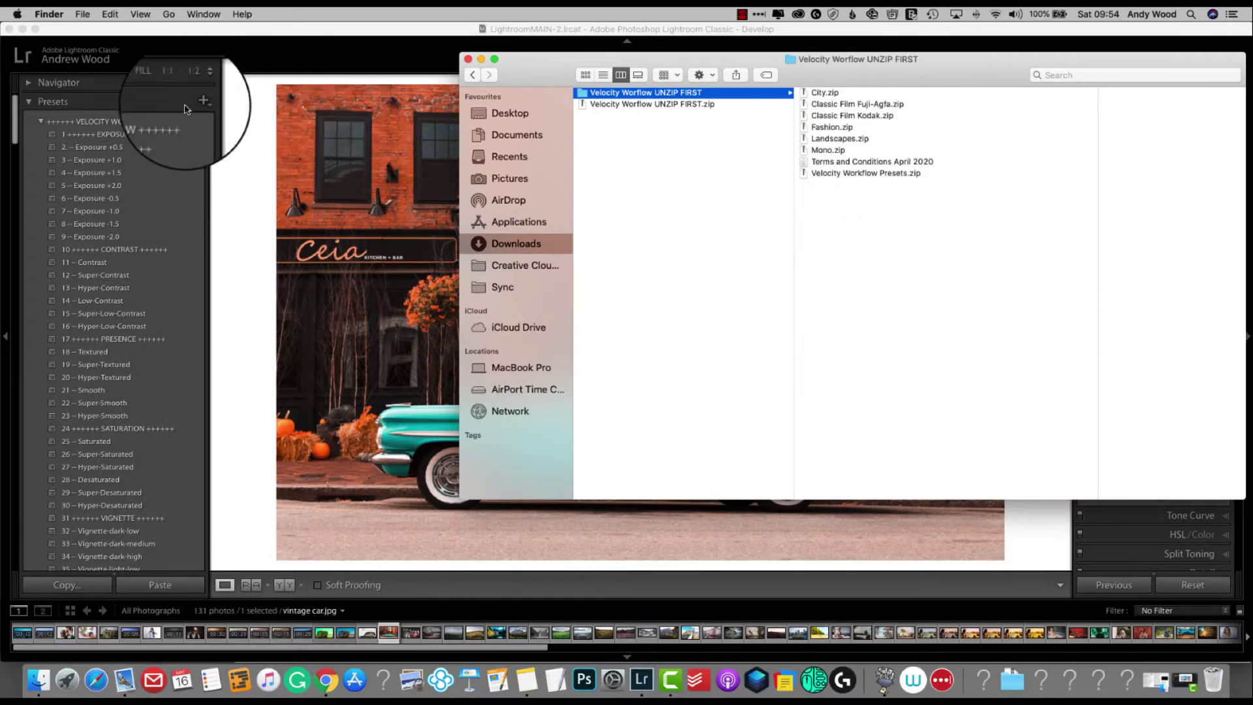
pyautogui.click(247, 101)
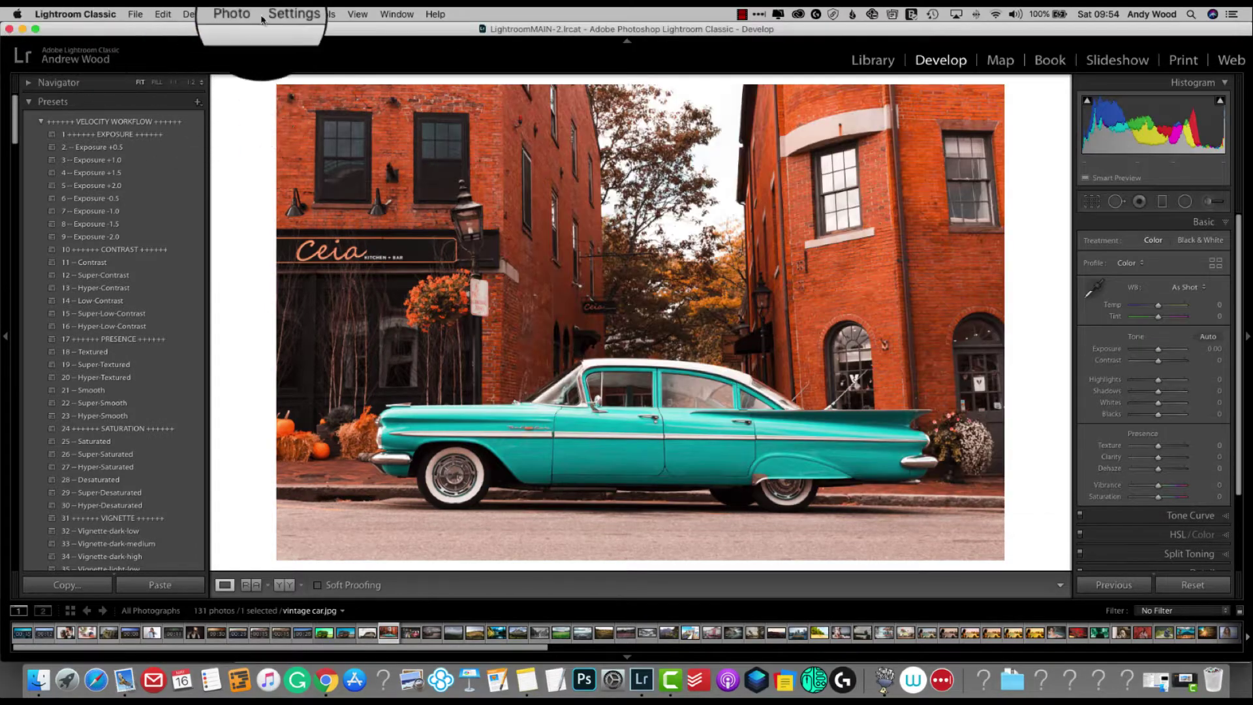
# Import City.zip from Downloads > Velocity Worflow UNZIP FIRST as develop profiles
pyautogui.click(137, 15)
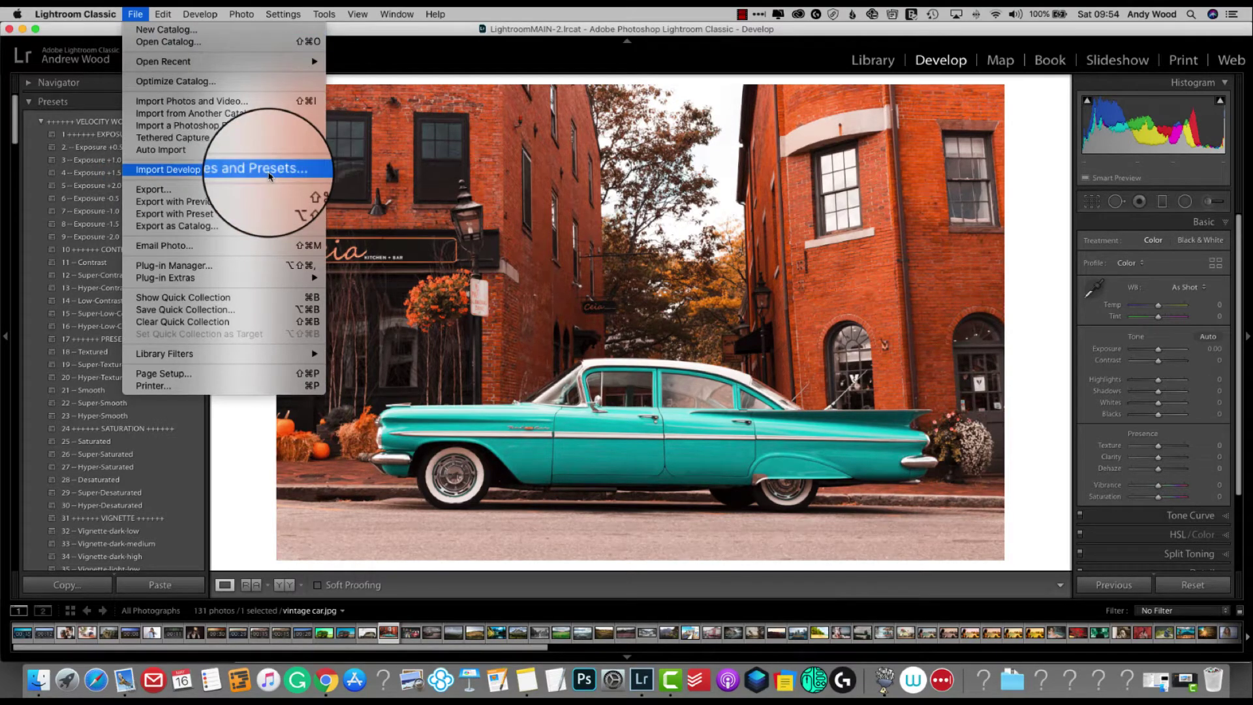
pyautogui.click(269, 175)
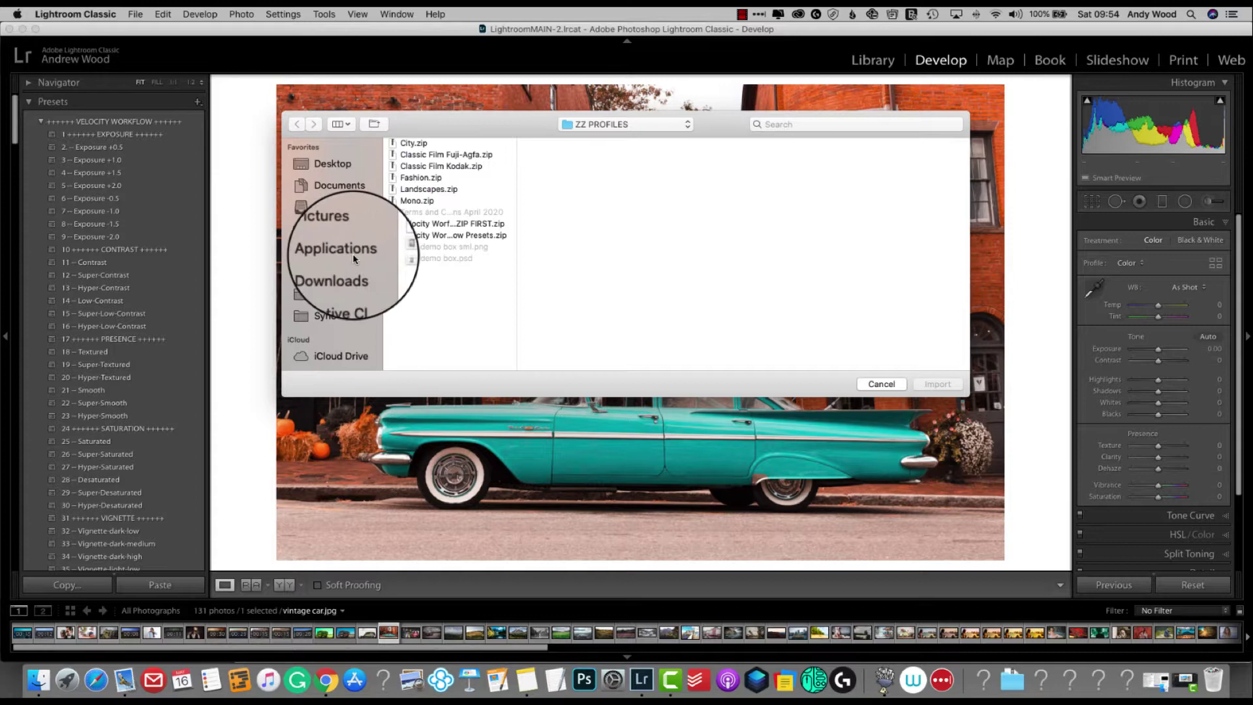
pyautogui.click(338, 272)
pyautogui.click(460, 145)
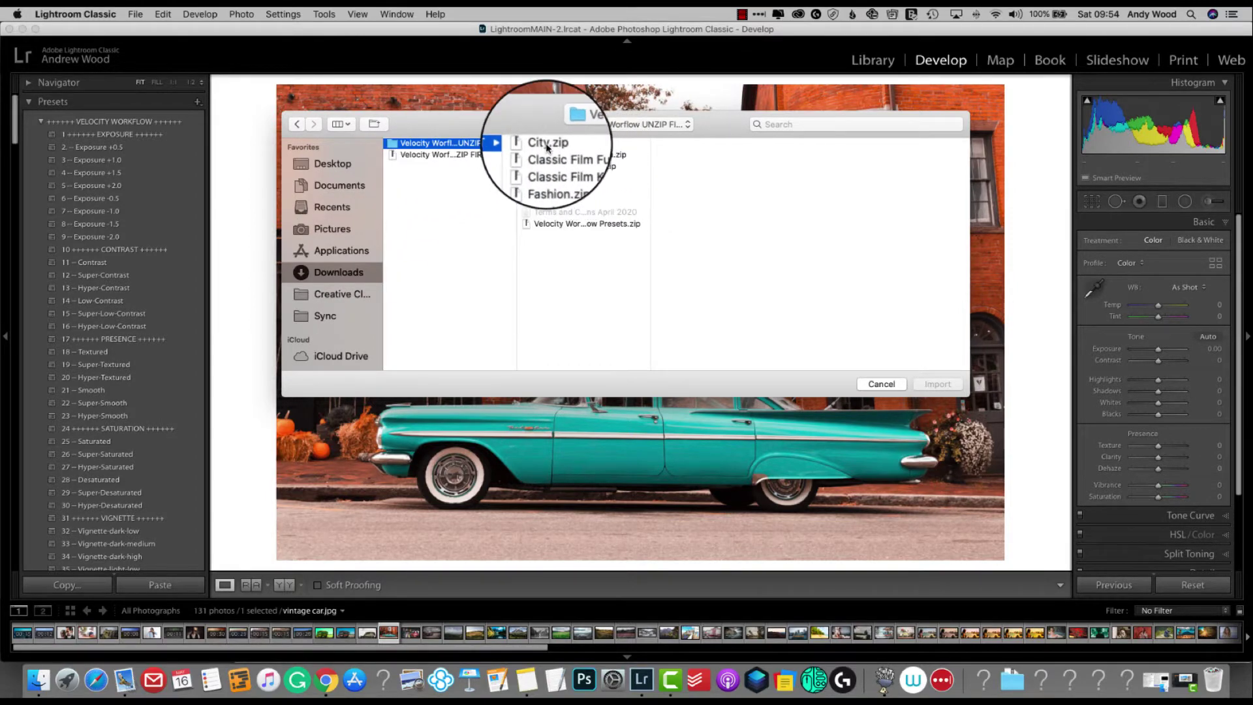
pyautogui.click(547, 144)
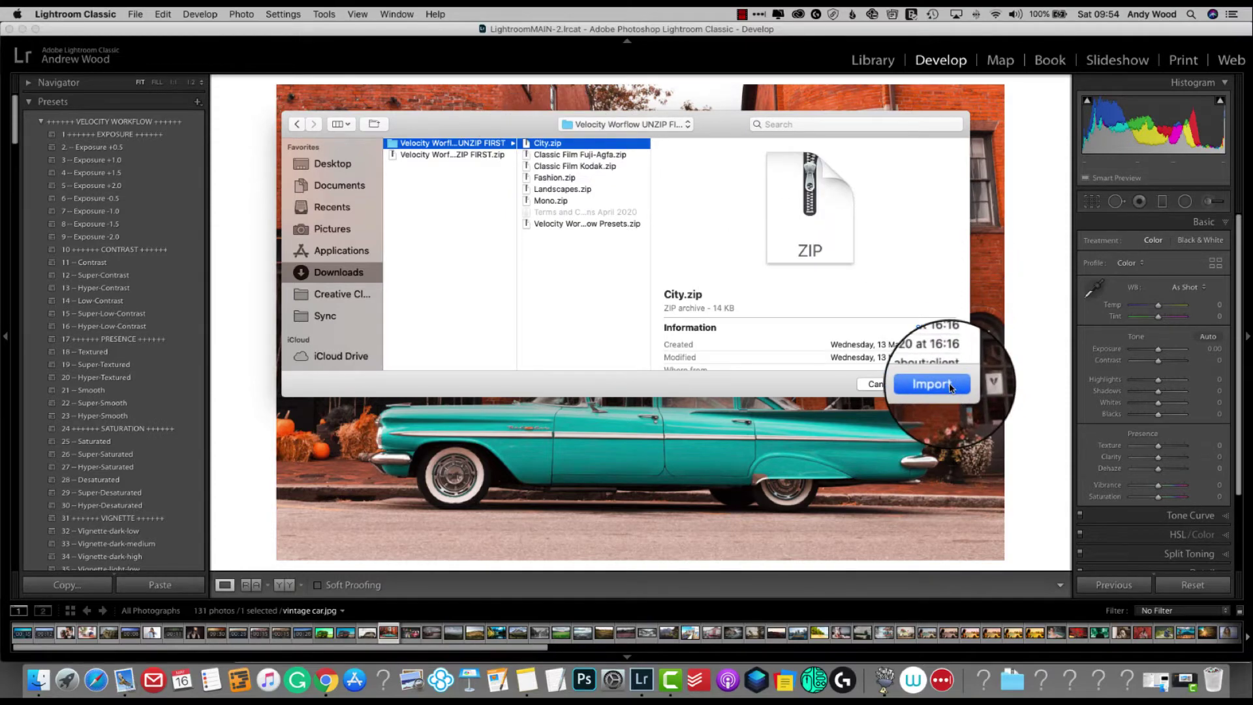
pyautogui.click(933, 384)
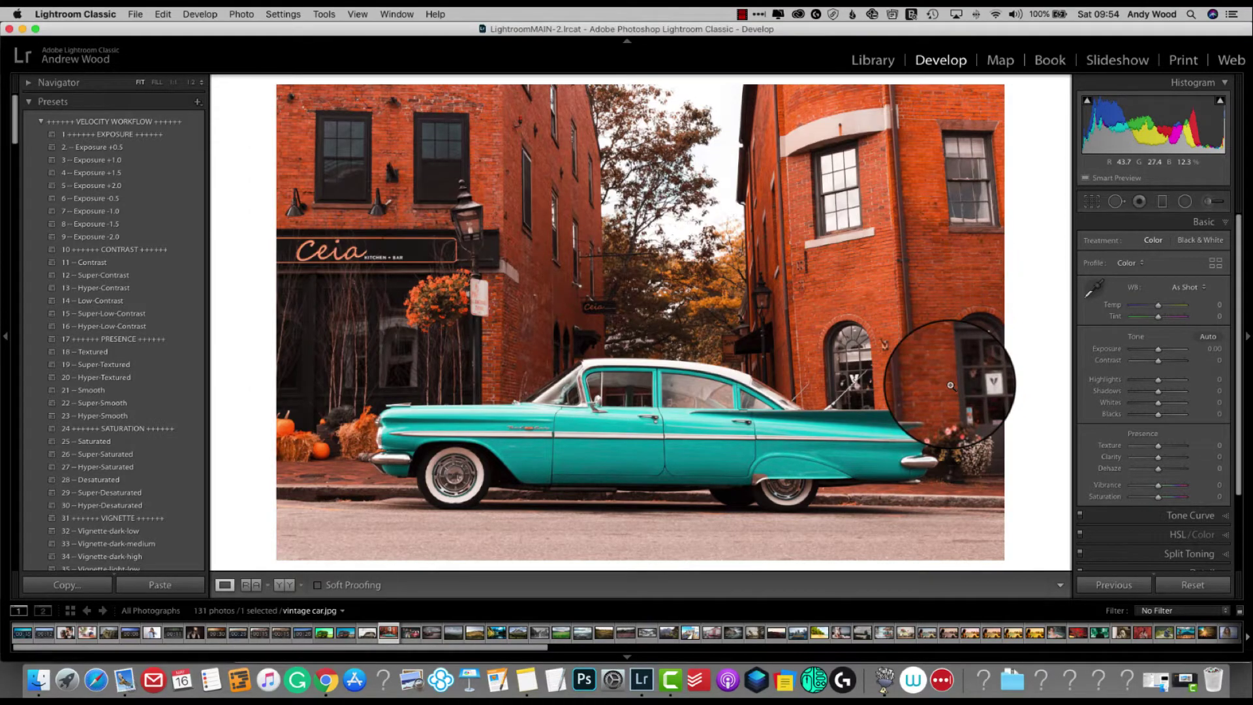
# Import Fashion.zip from the same Velocity Workflow folder as develop profiles
pyautogui.click(137, 15)
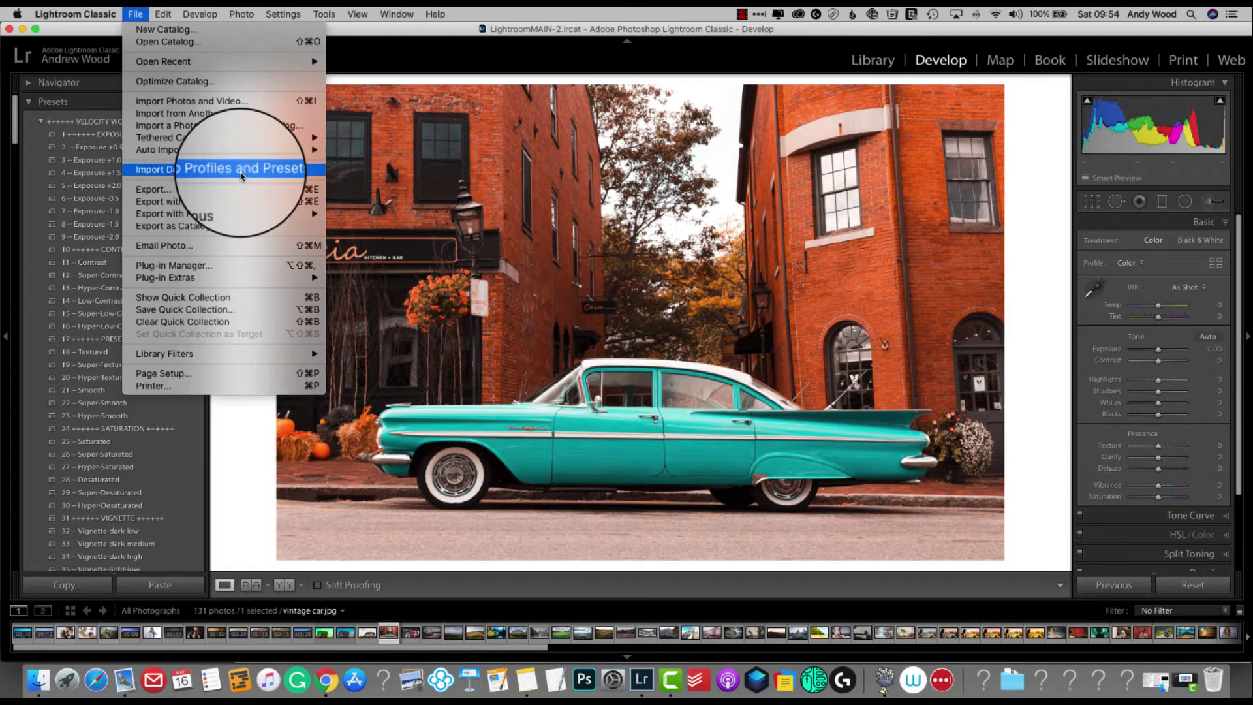
pyautogui.click(247, 171)
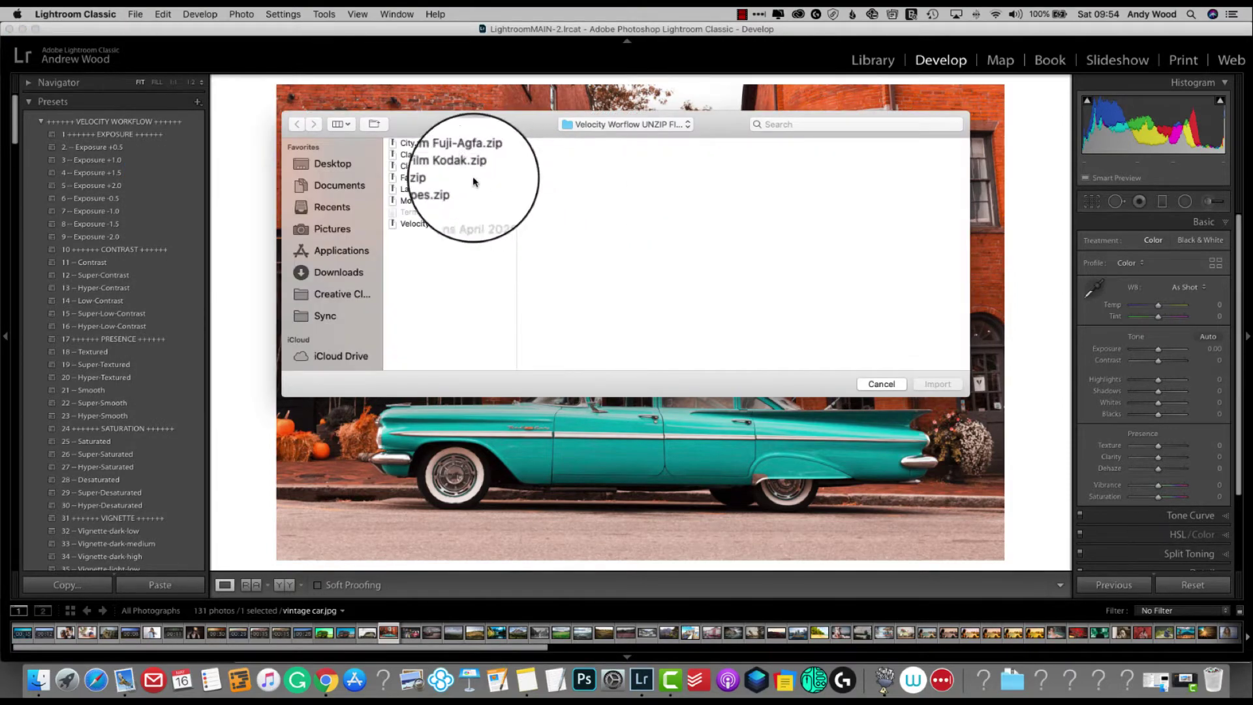
pyautogui.click(421, 178)
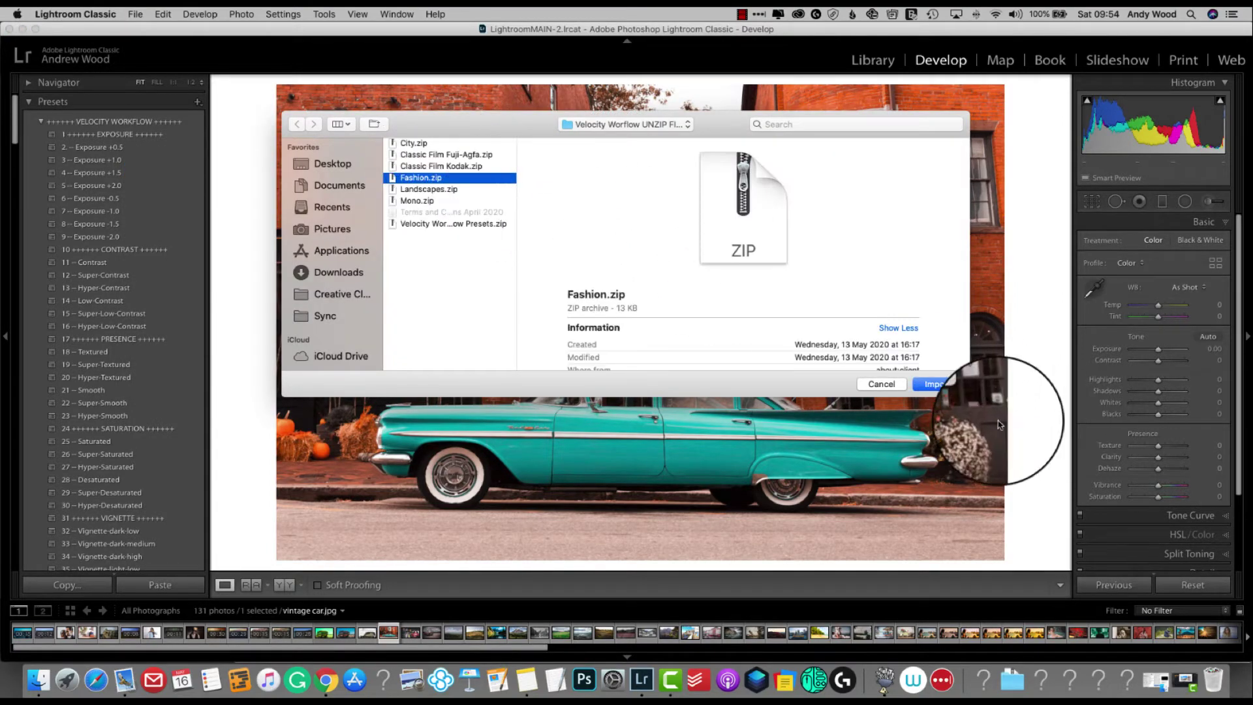
pyautogui.click(939, 383)
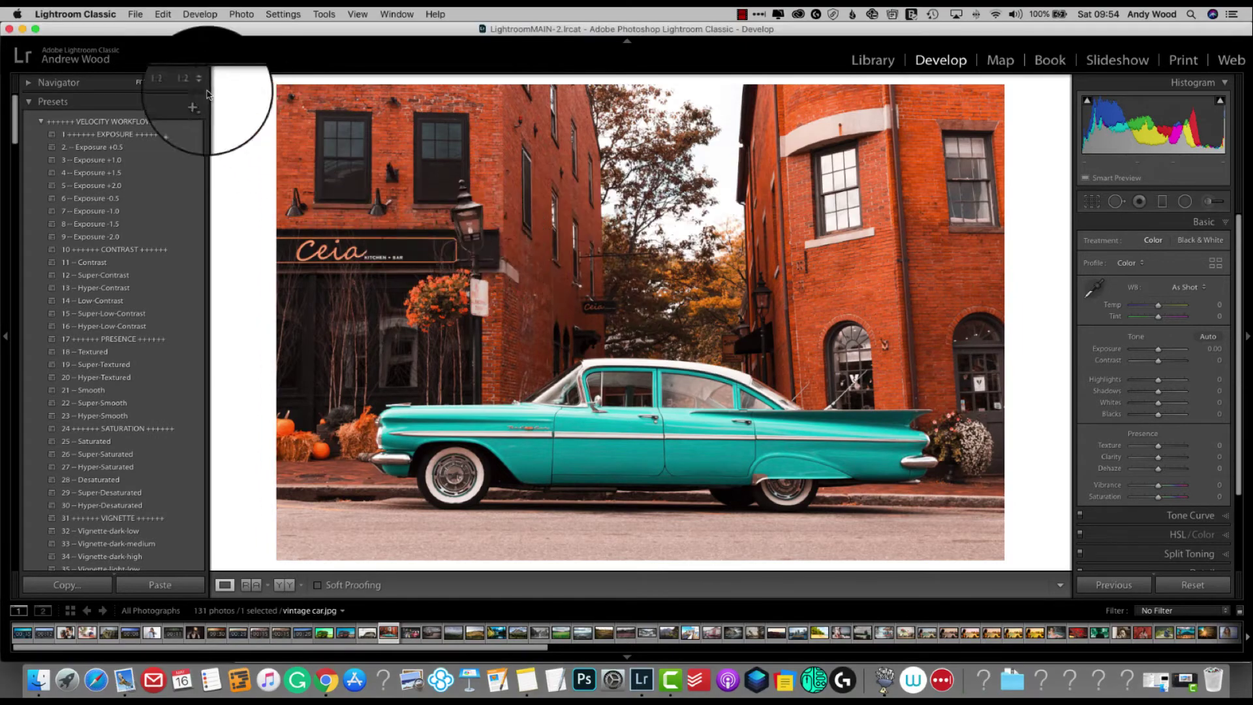
# Import the Landscapes.zip profile pack
pyautogui.click(135, 14)
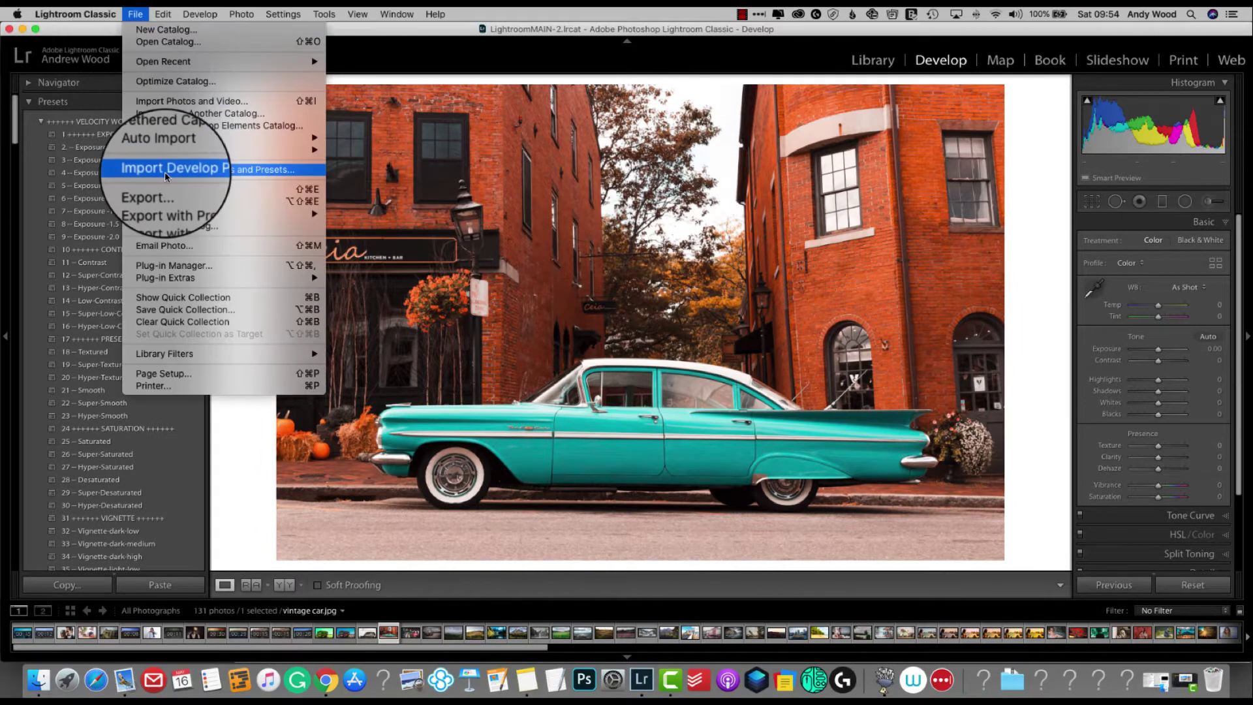
pyautogui.click(172, 169)
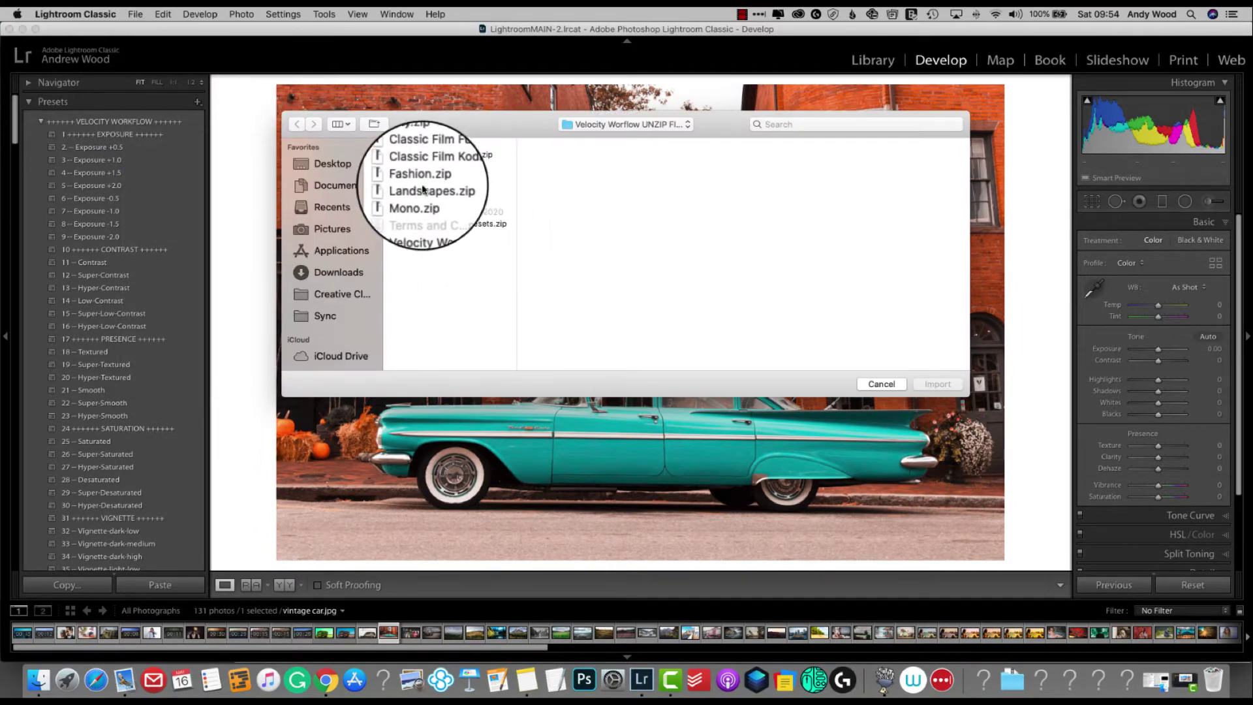
pyautogui.click(423, 190)
pyautogui.click(937, 383)
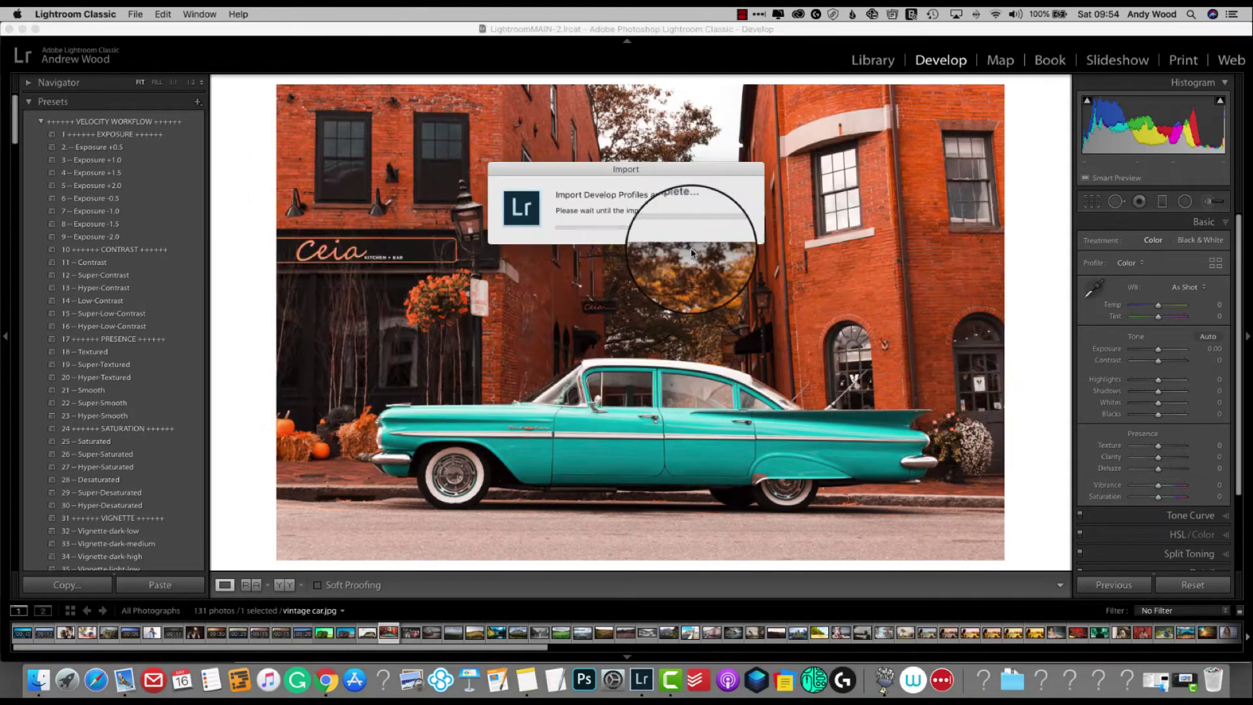
# Import the Mono.zip profile pack
pyautogui.click(138, 14)
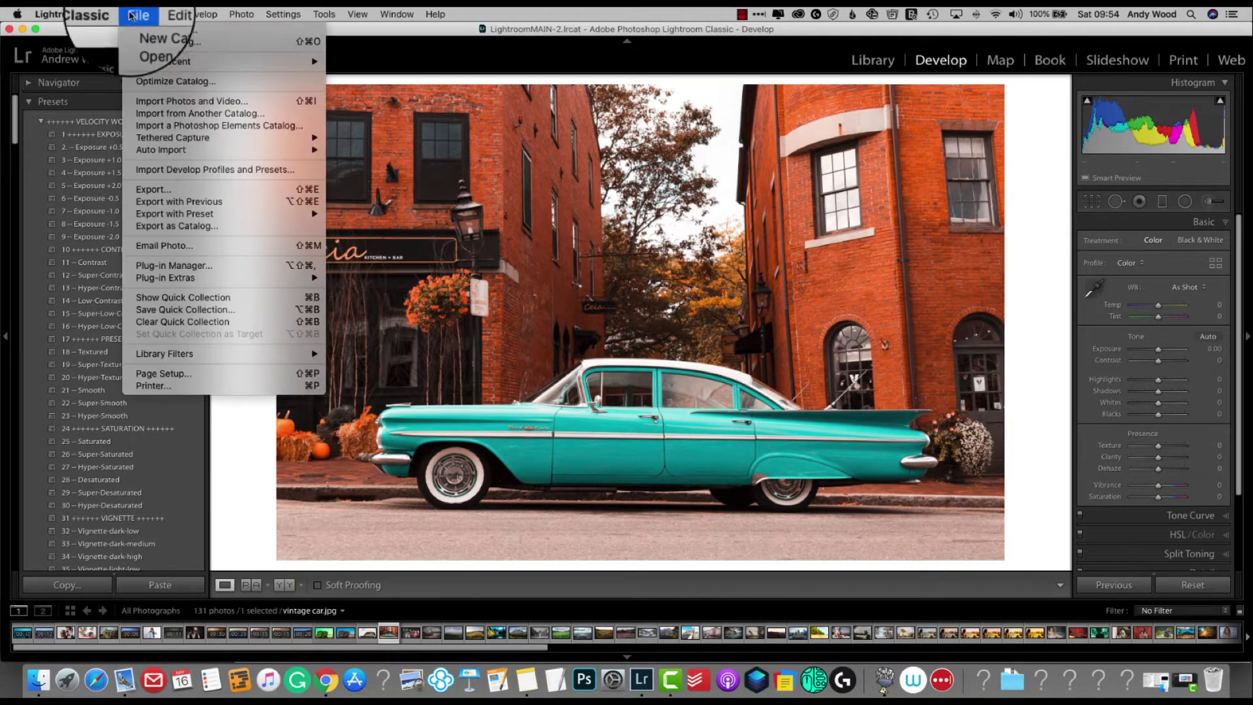
pyautogui.click(171, 168)
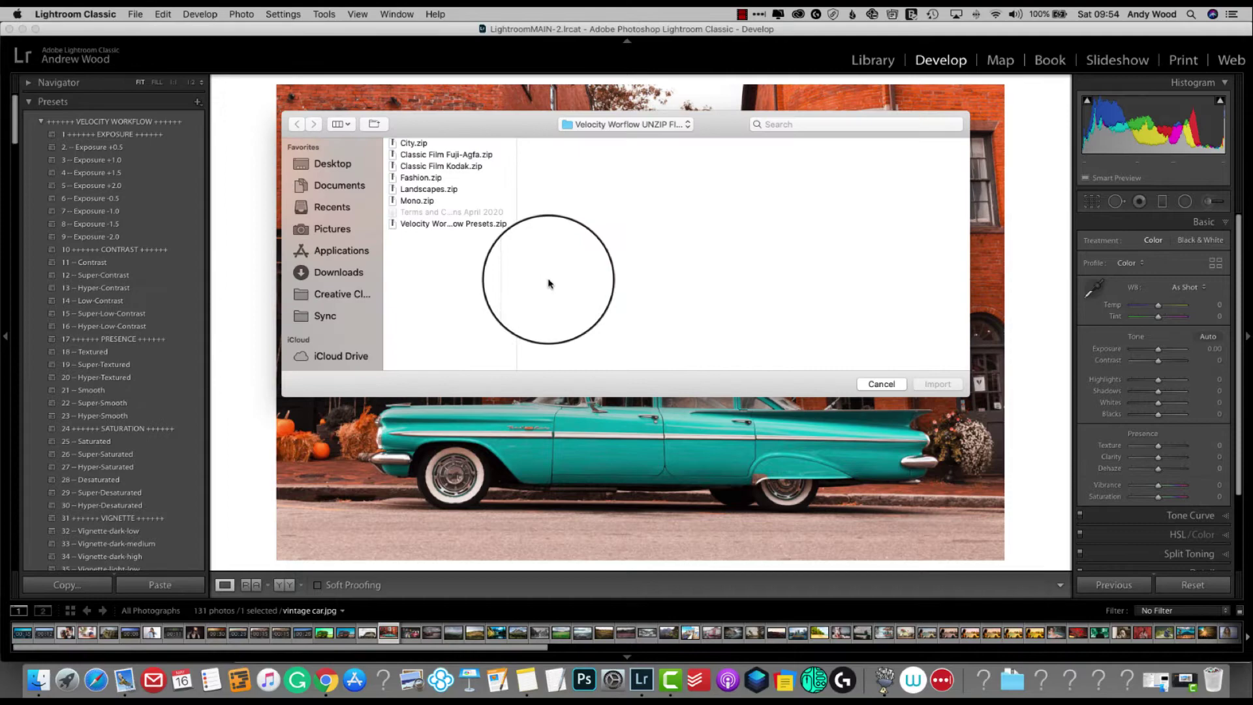
pyautogui.click(416, 200)
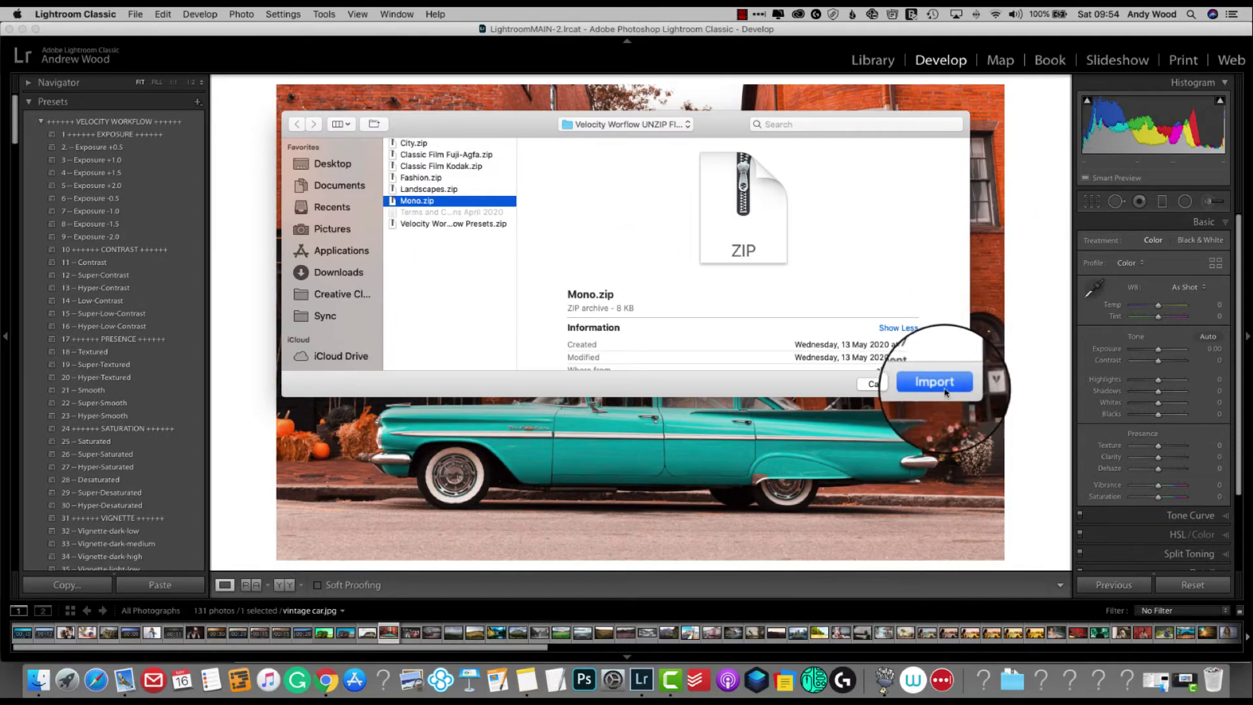
pyautogui.click(935, 382)
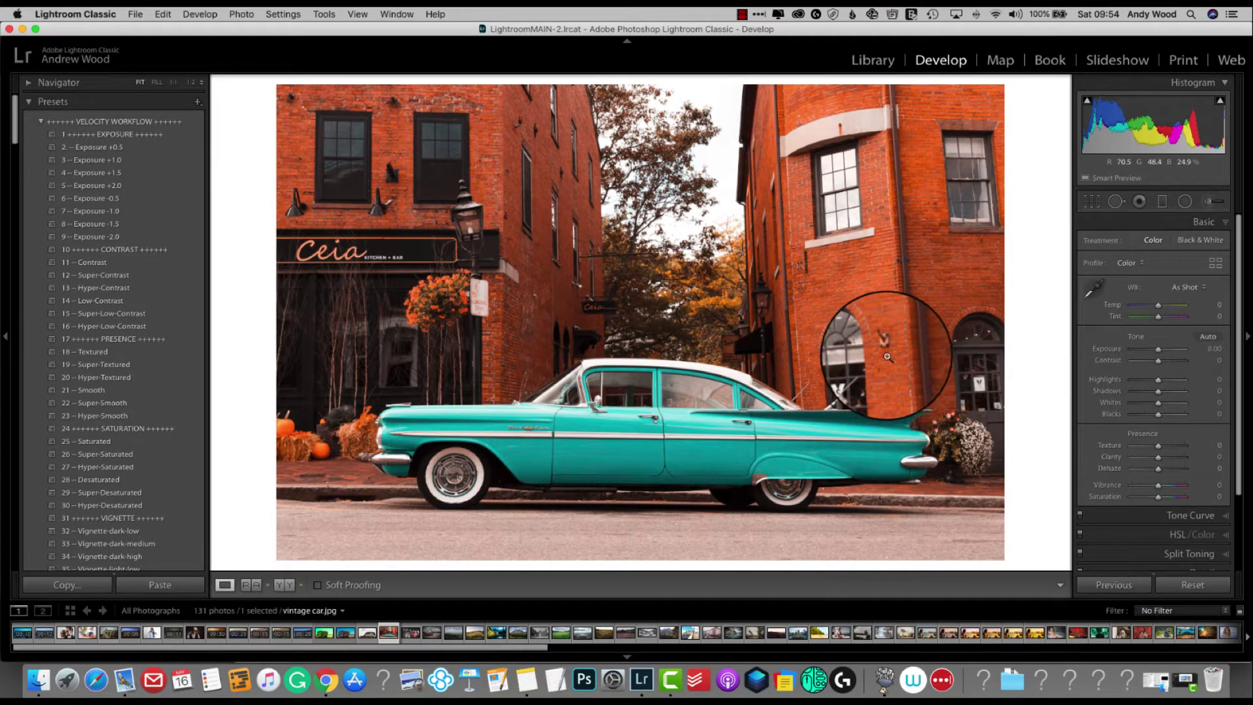
pyautogui.click(1216, 263)
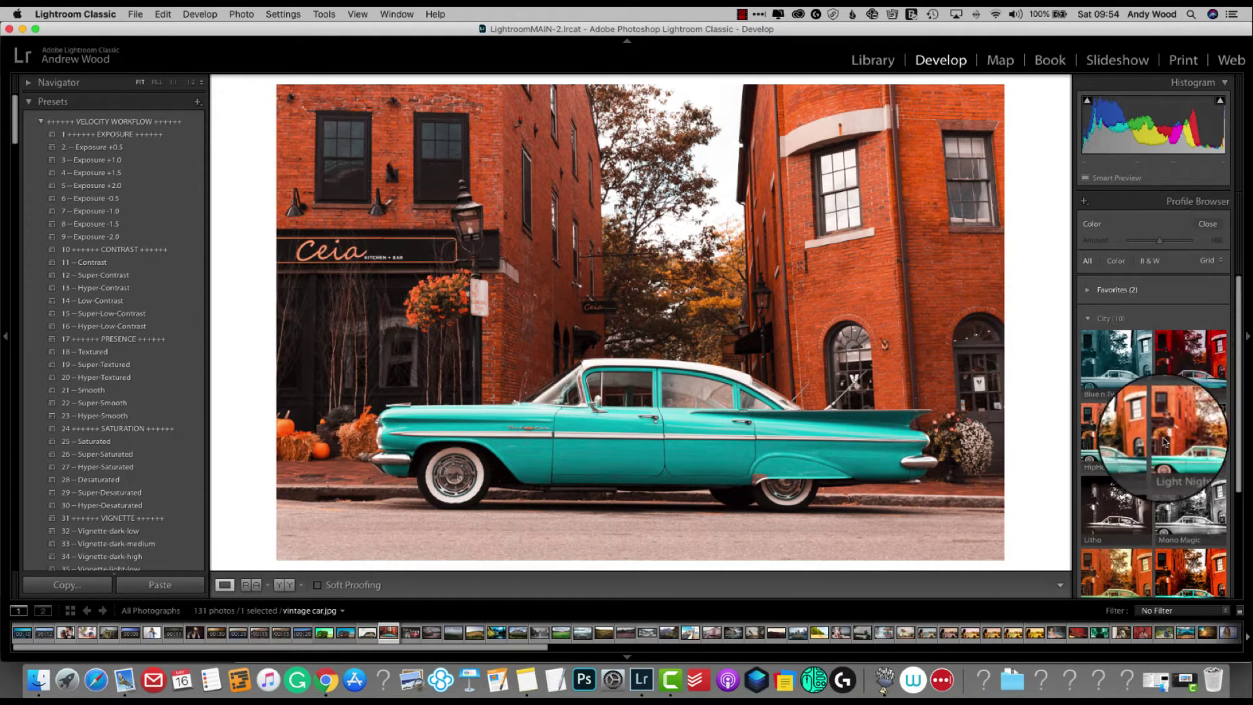
pyautogui.scroll(2, 1155, 411)
pyautogui.click(1088, 317)
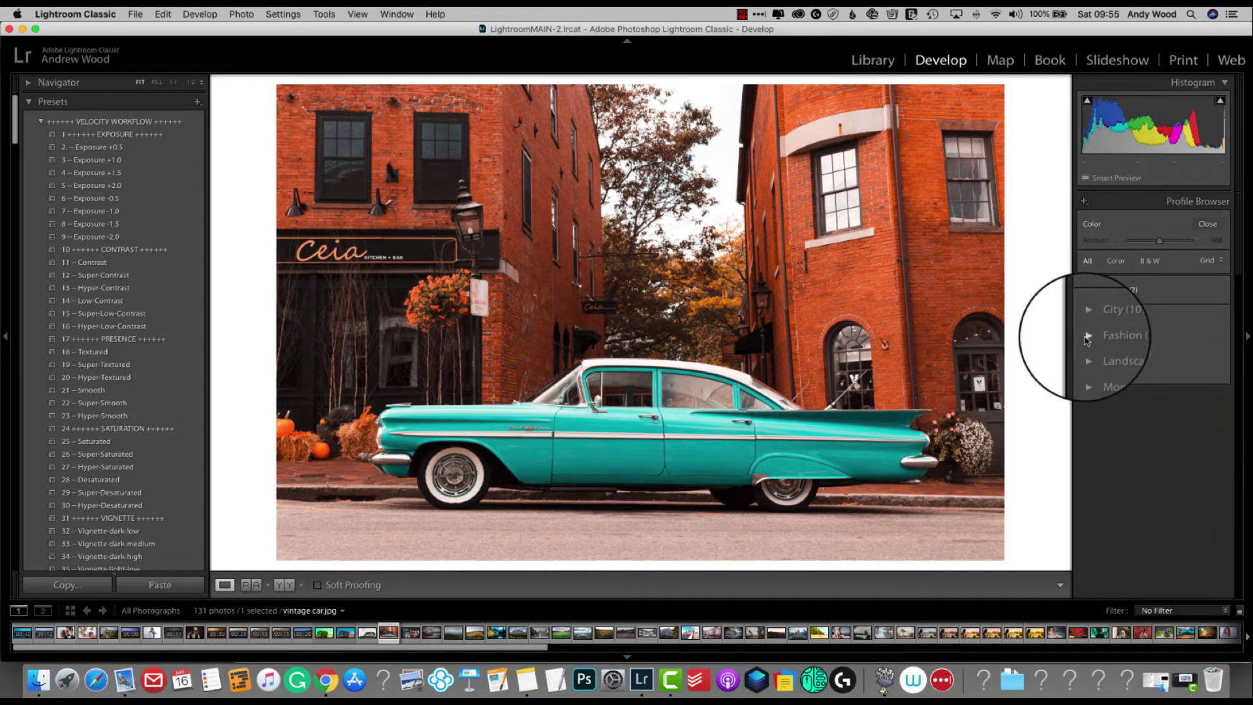
pyautogui.click(1087, 340)
pyautogui.click(1087, 340)
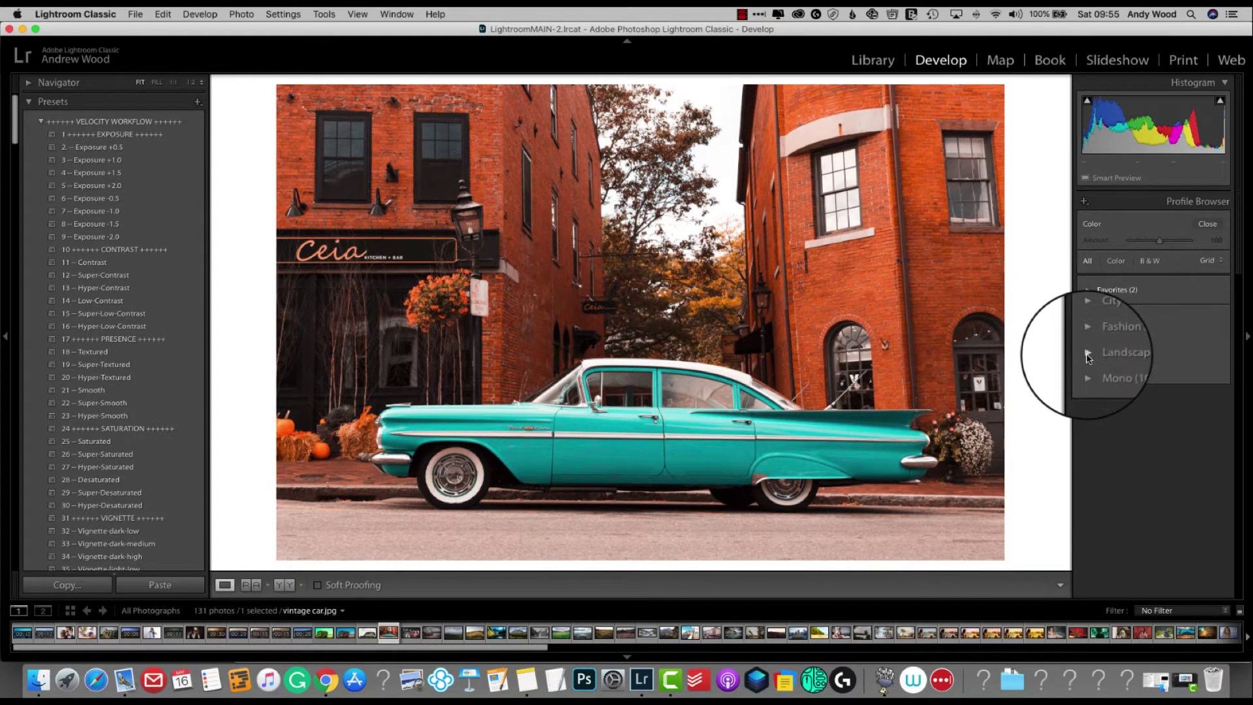
pyautogui.click(1088, 354)
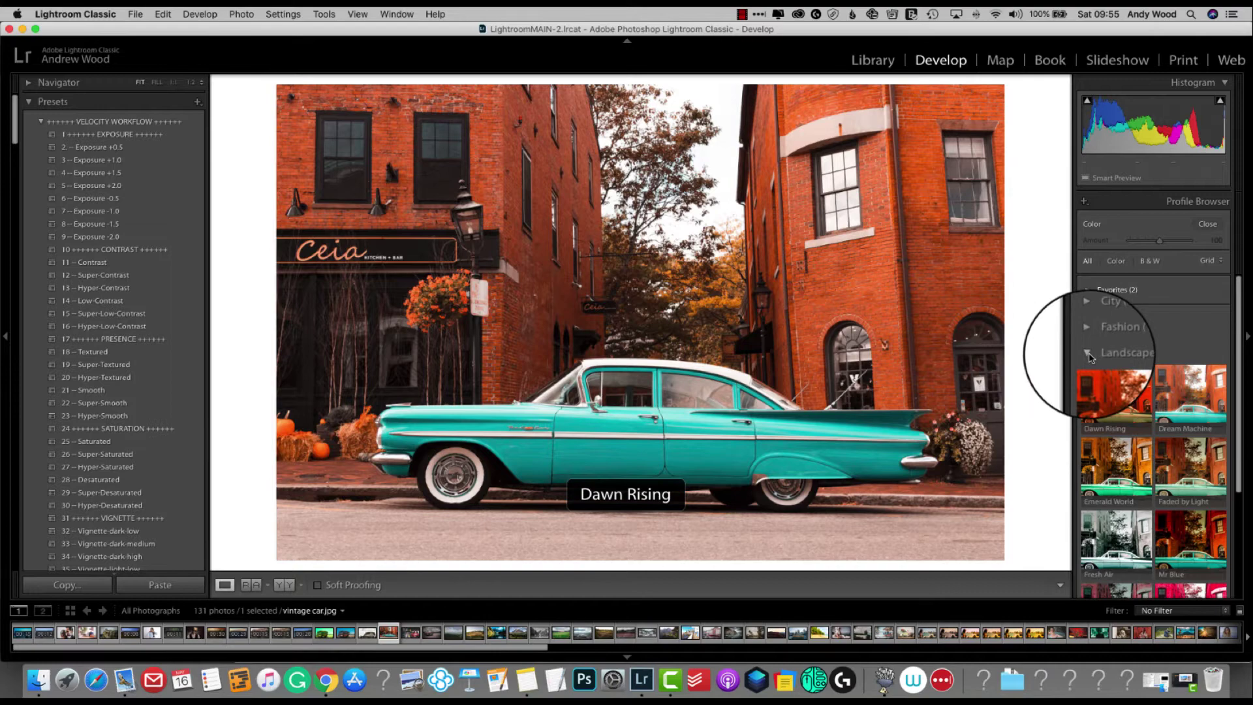
pyautogui.click(1090, 354)
pyautogui.click(1089, 370)
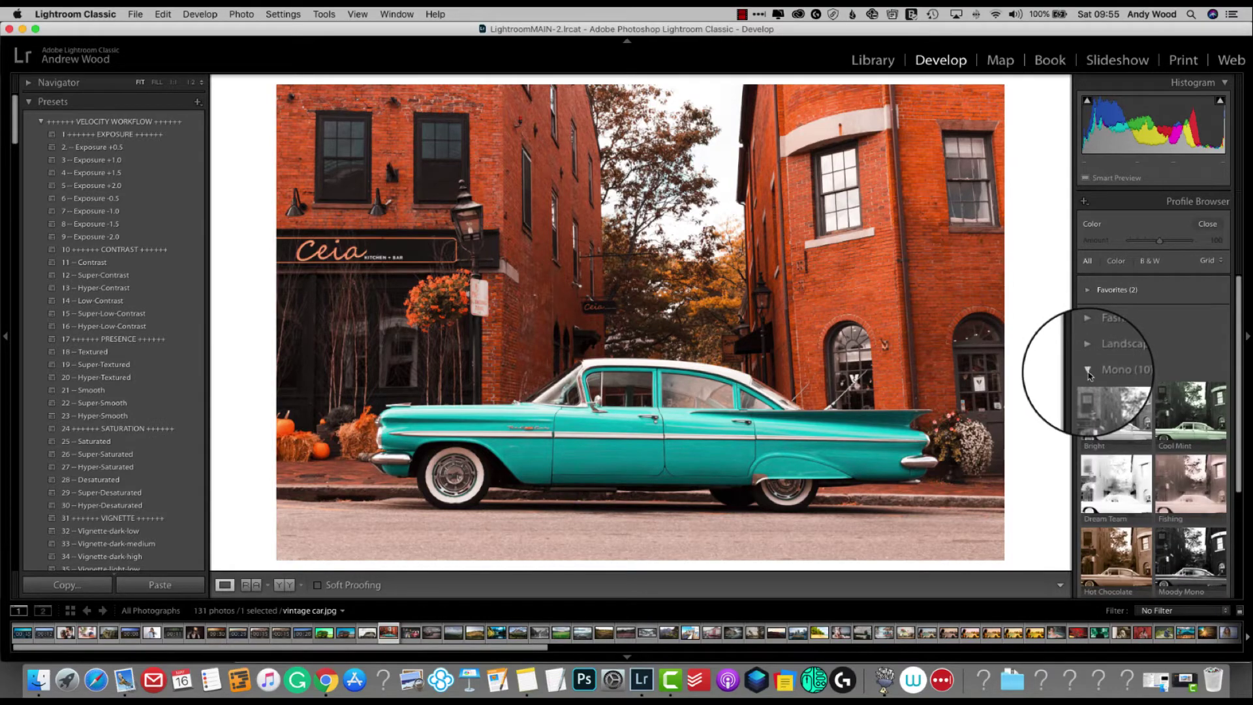
pyautogui.click(1090, 370)
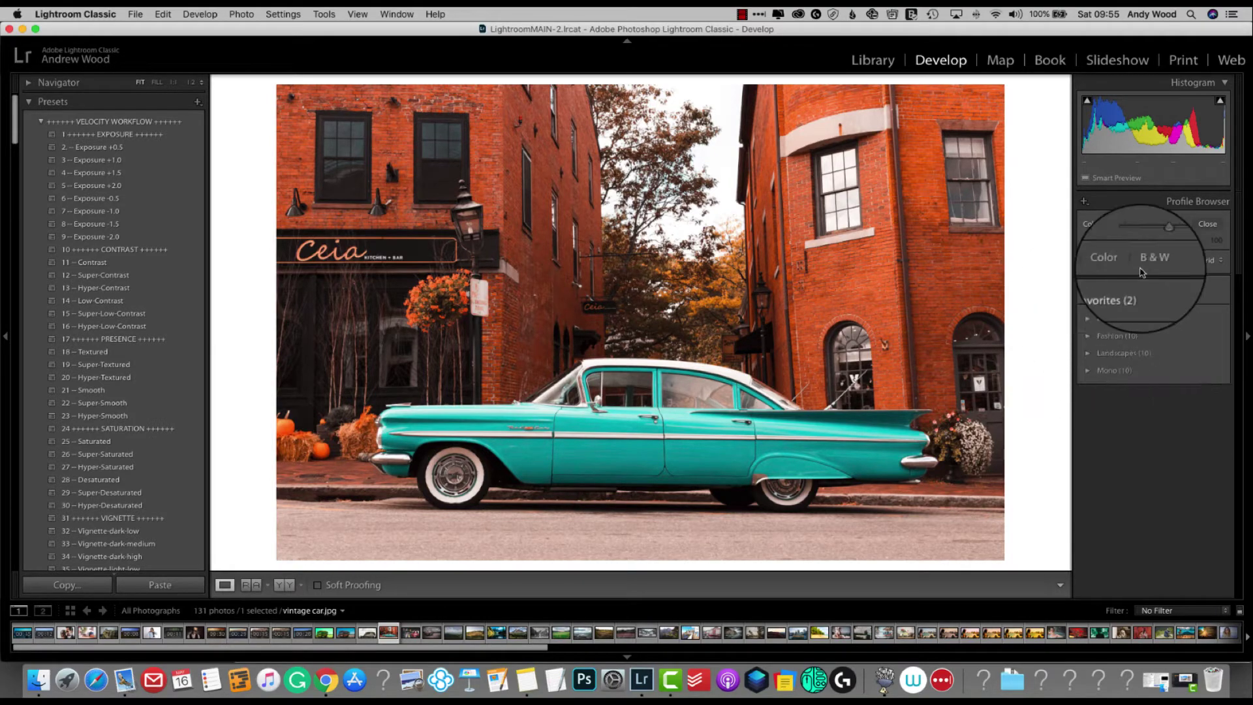
pyautogui.click(1207, 223)
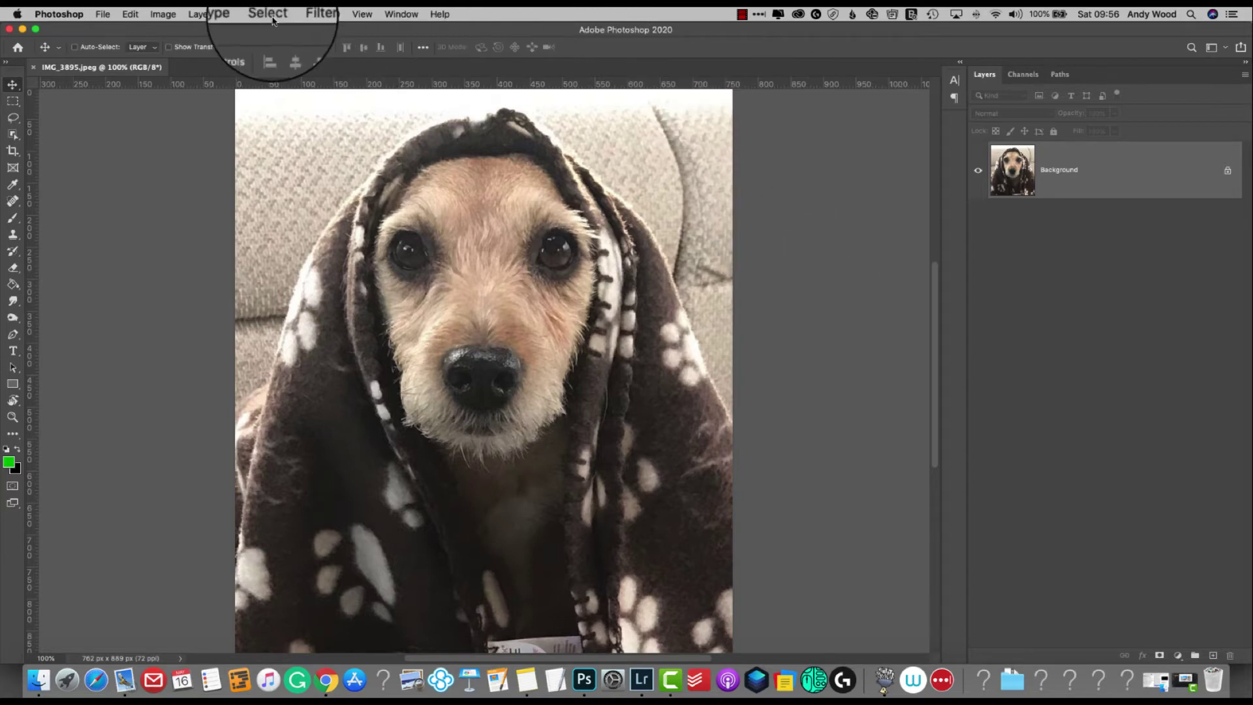
# Apply Filter > Camera Raw Filter to the dog photo
pyautogui.click(306, 16)
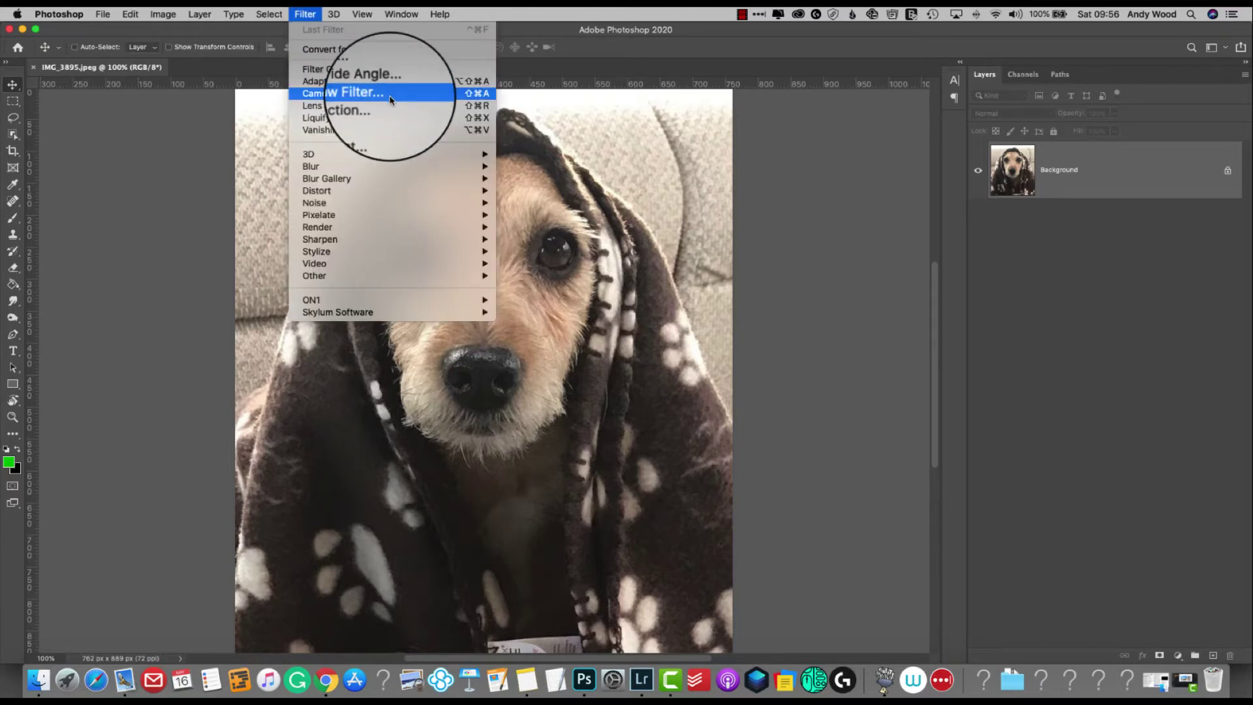
pyautogui.click(391, 99)
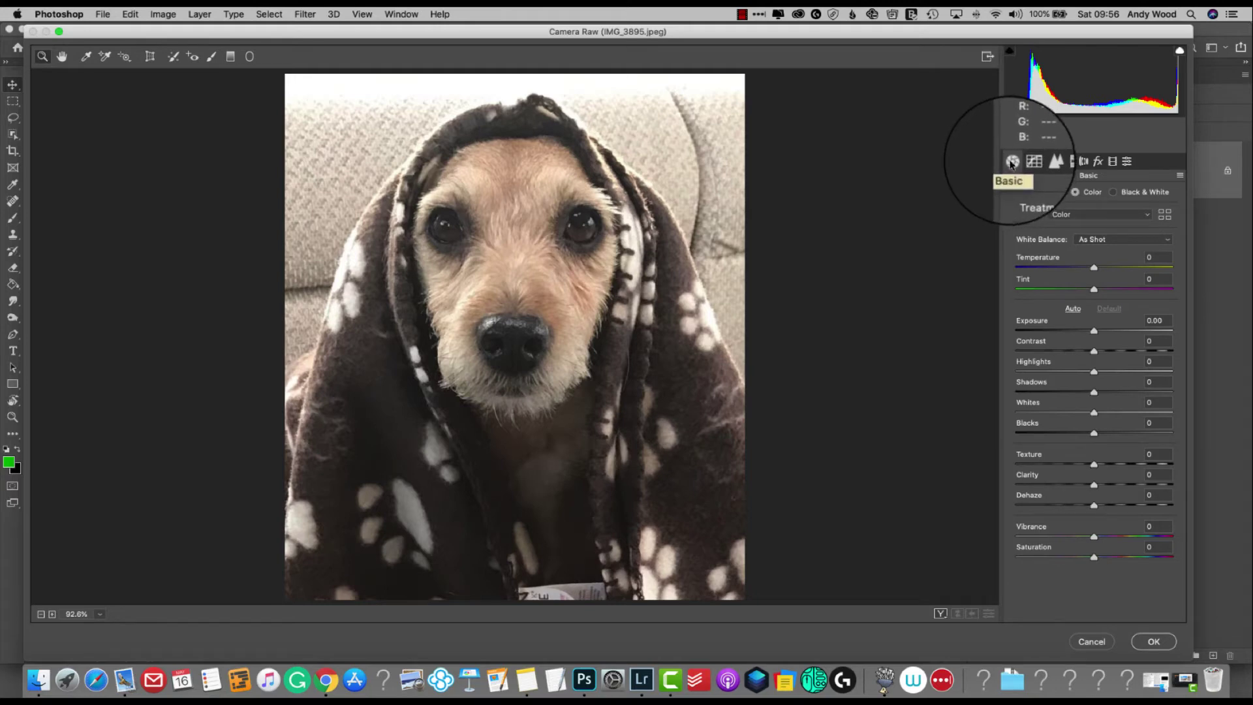
# In the Camera Raw Profile Browser, expand Mono and switch the view from List to Grid
pyautogui.click(1166, 218)
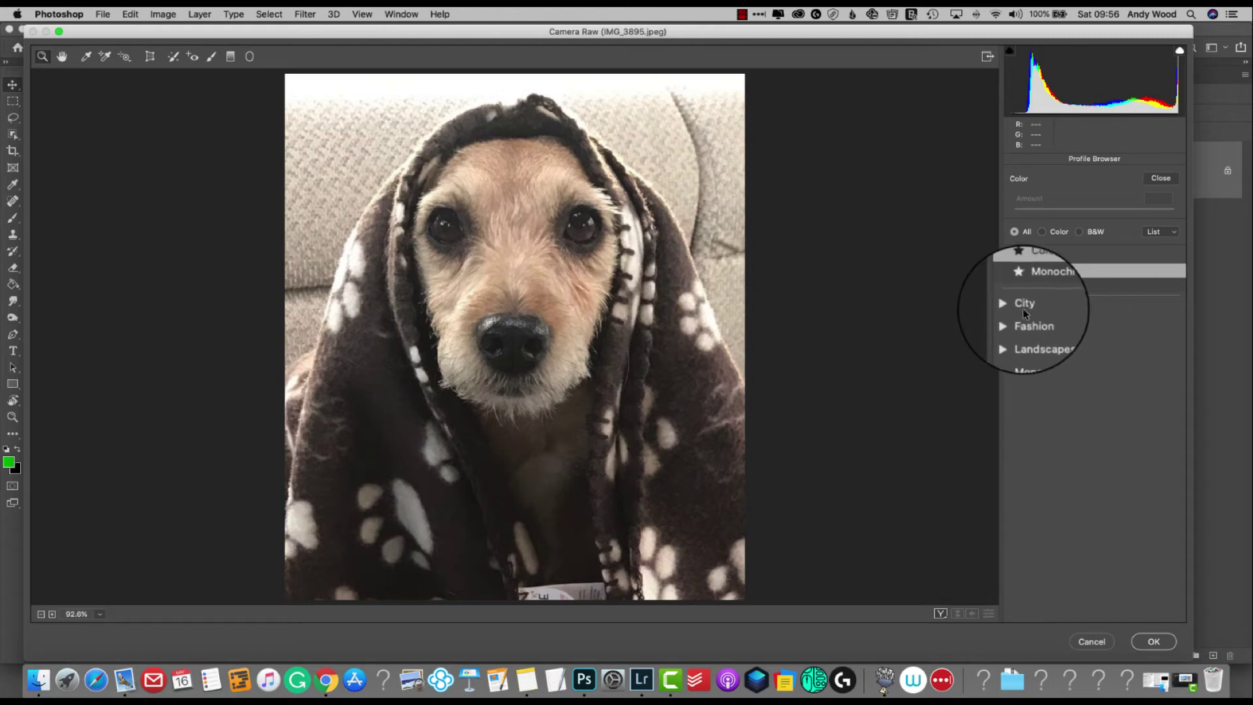
pyautogui.click(1012, 353)
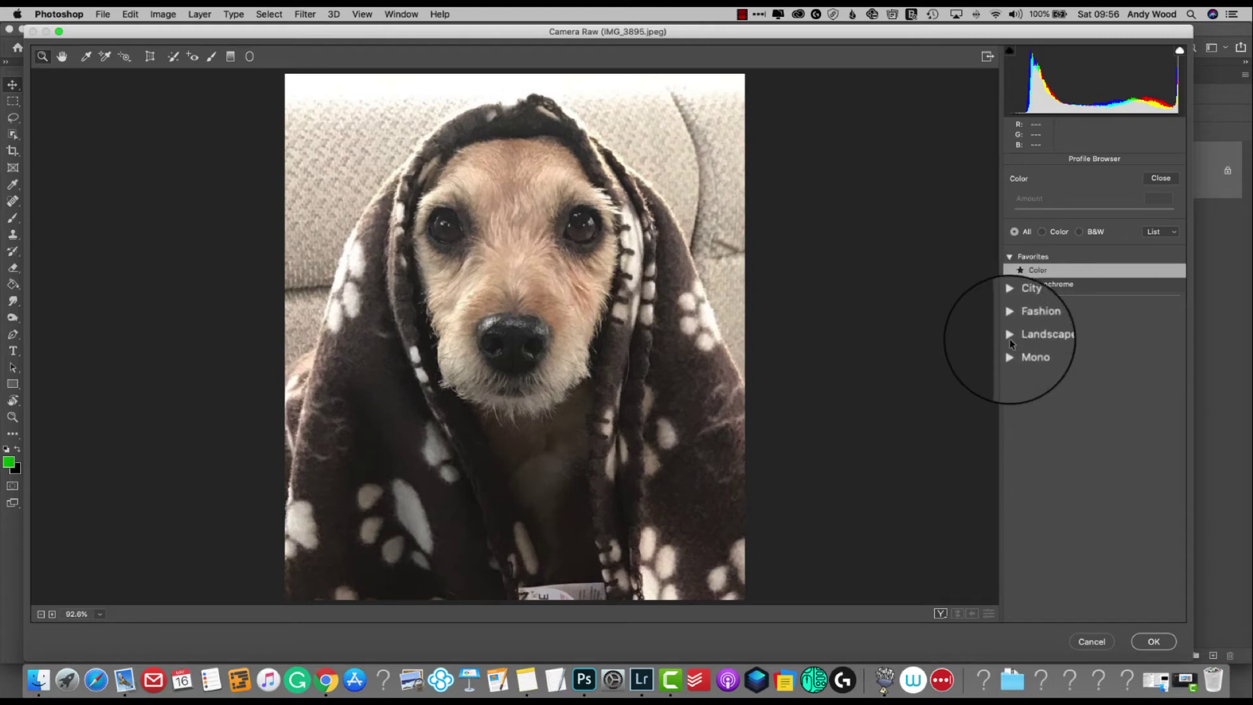
pyautogui.click(1170, 231)
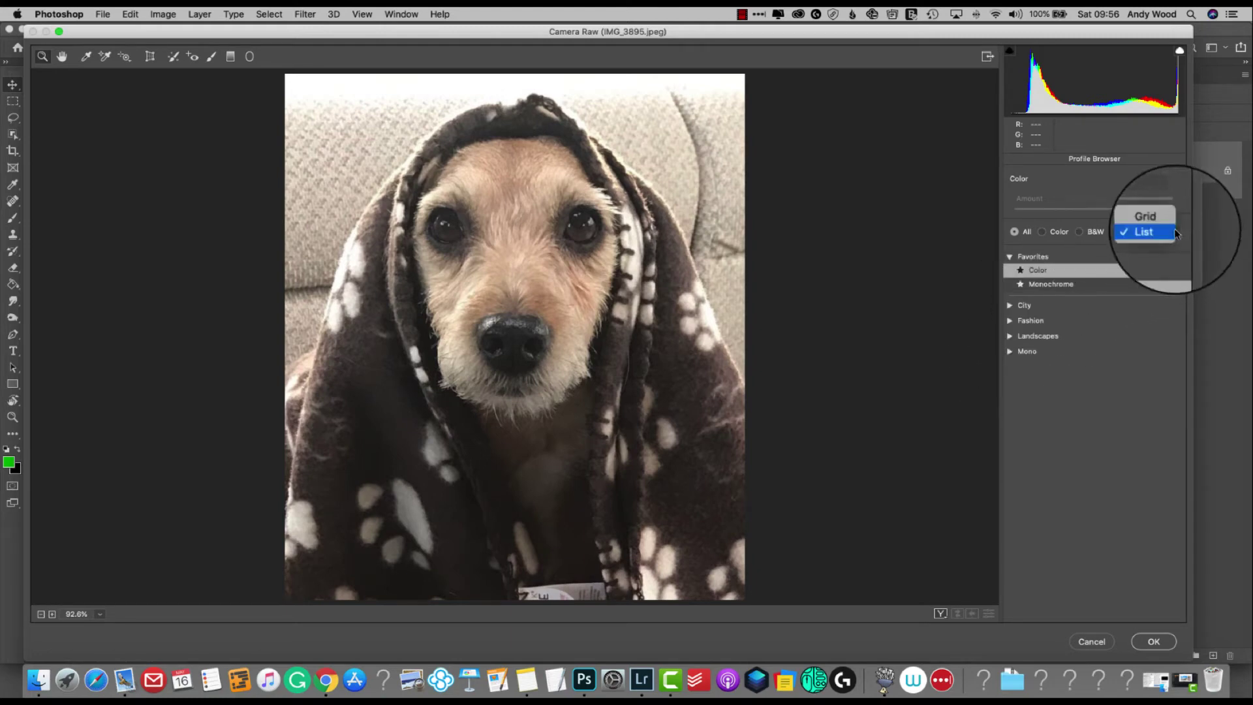
pyautogui.click(1155, 216)
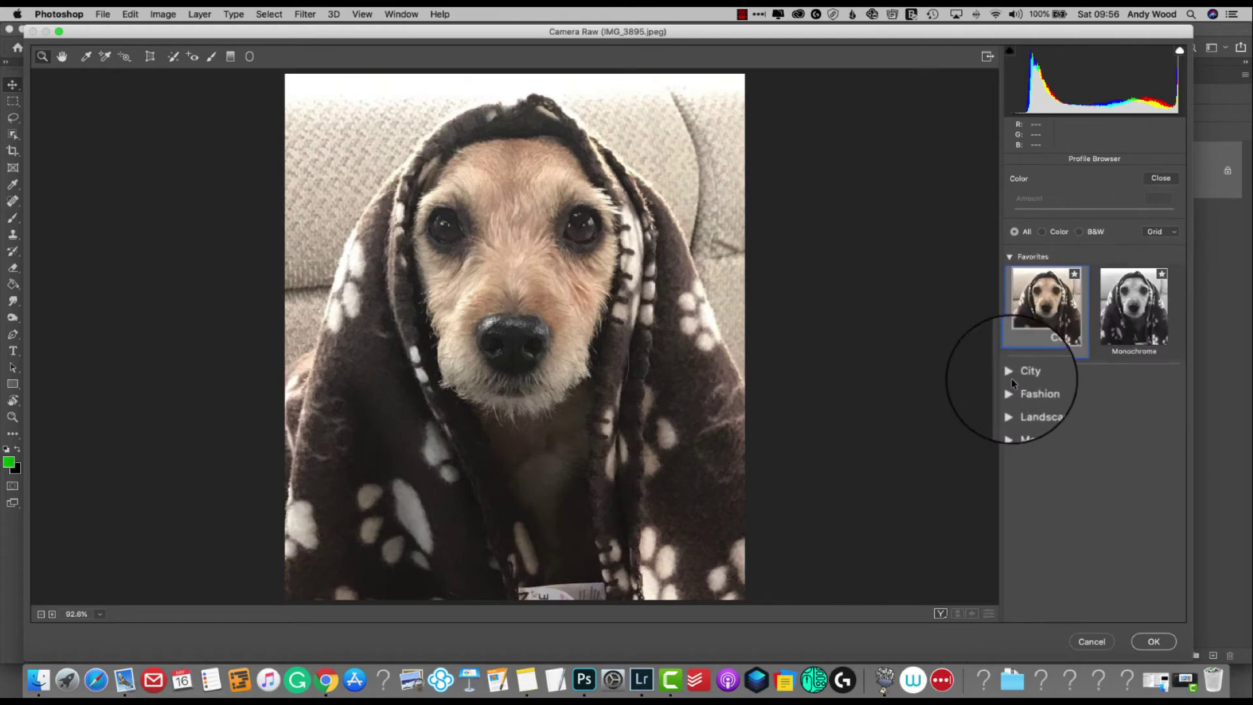
pyautogui.click(1010, 378)
pyautogui.click(1012, 379)
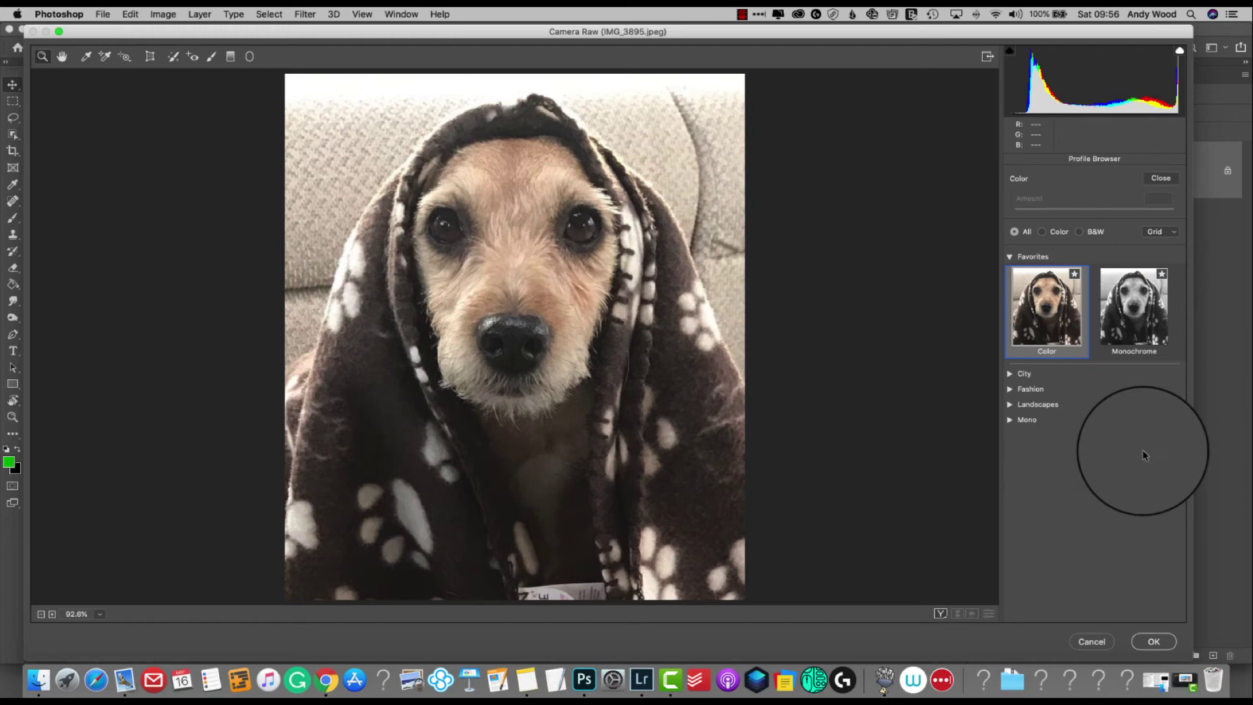
# Import Classic Film Fuji-Agfa.zip from the Downloads Velocity folder via Import Profiles & Presets
pyautogui.rightClick(1132, 381)
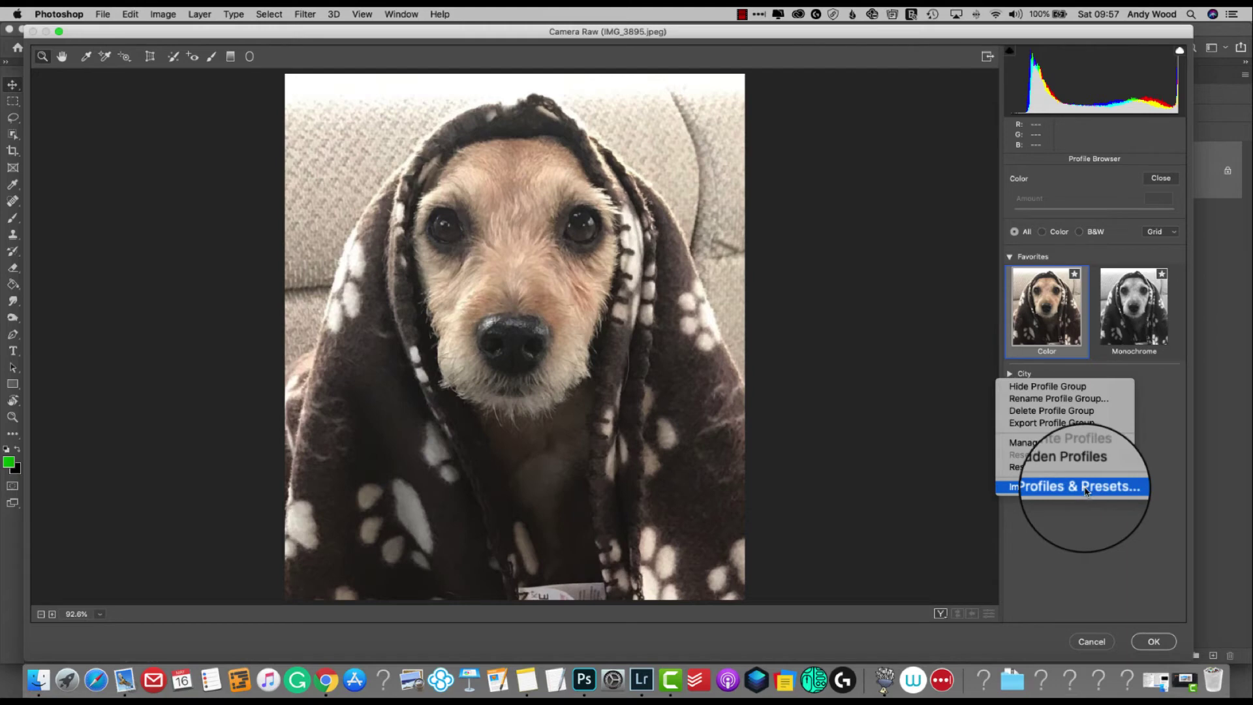
pyautogui.click(1084, 487)
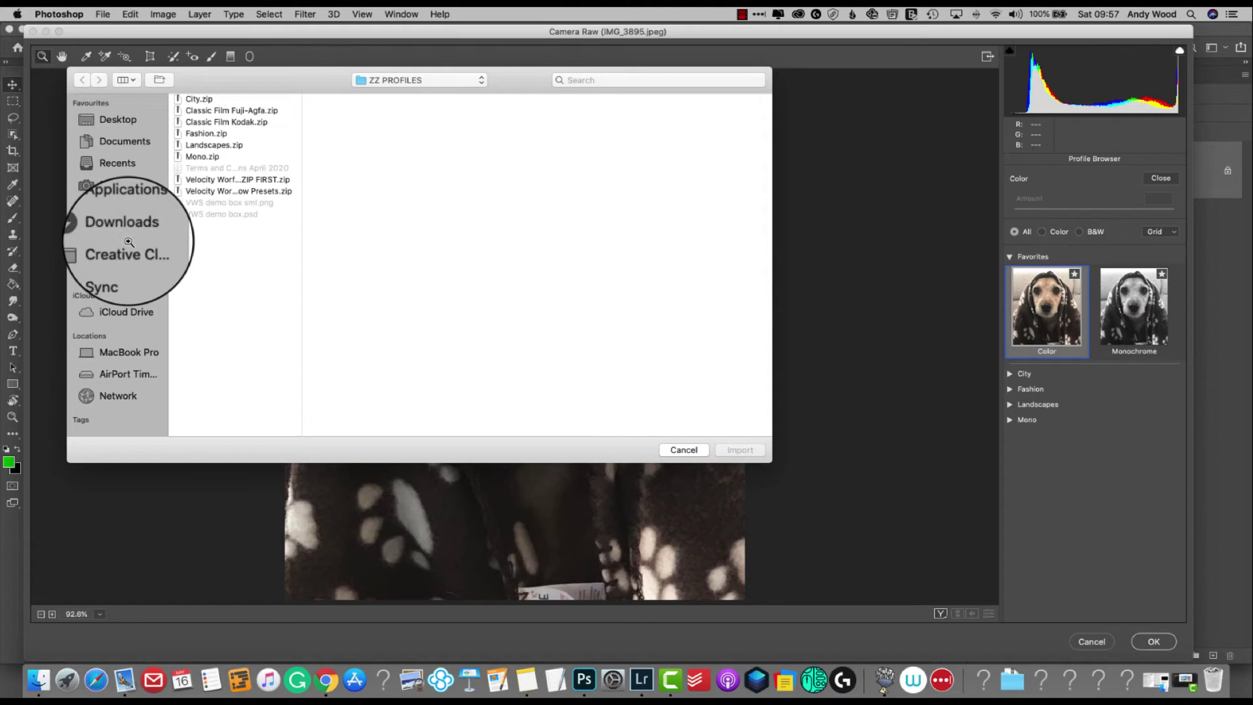
pyautogui.click(123, 227)
pyautogui.click(235, 100)
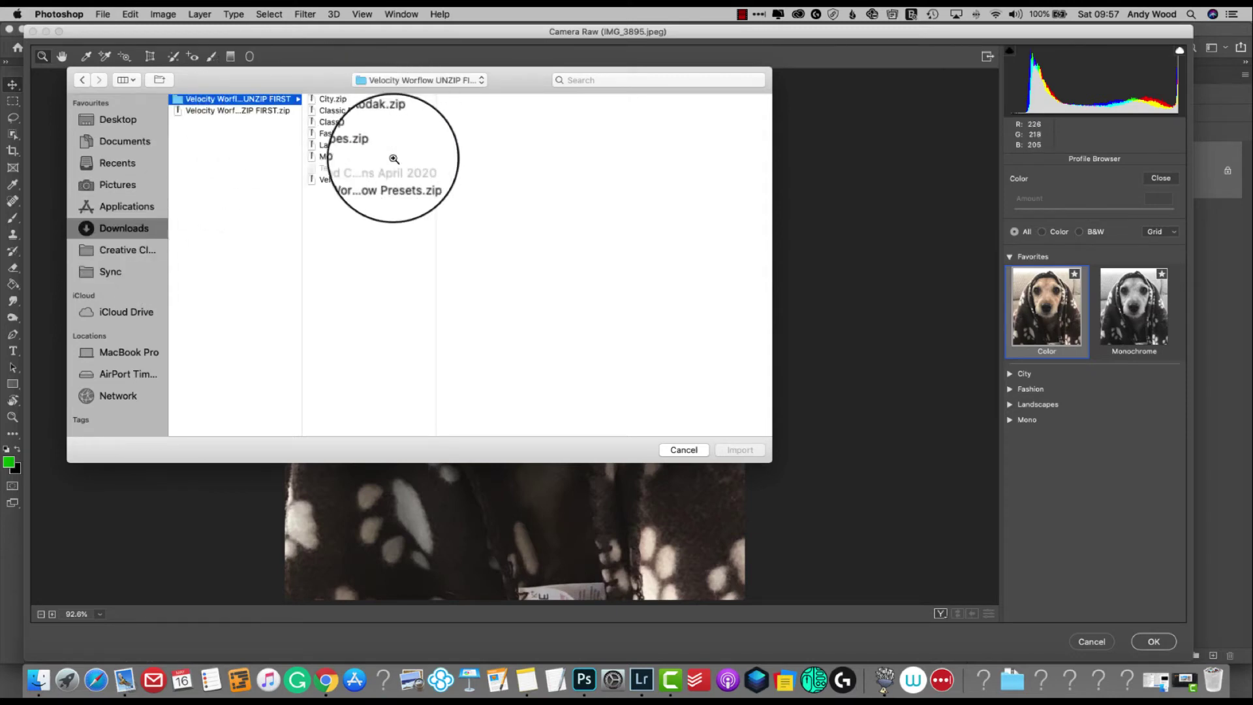
pyautogui.click(350, 110)
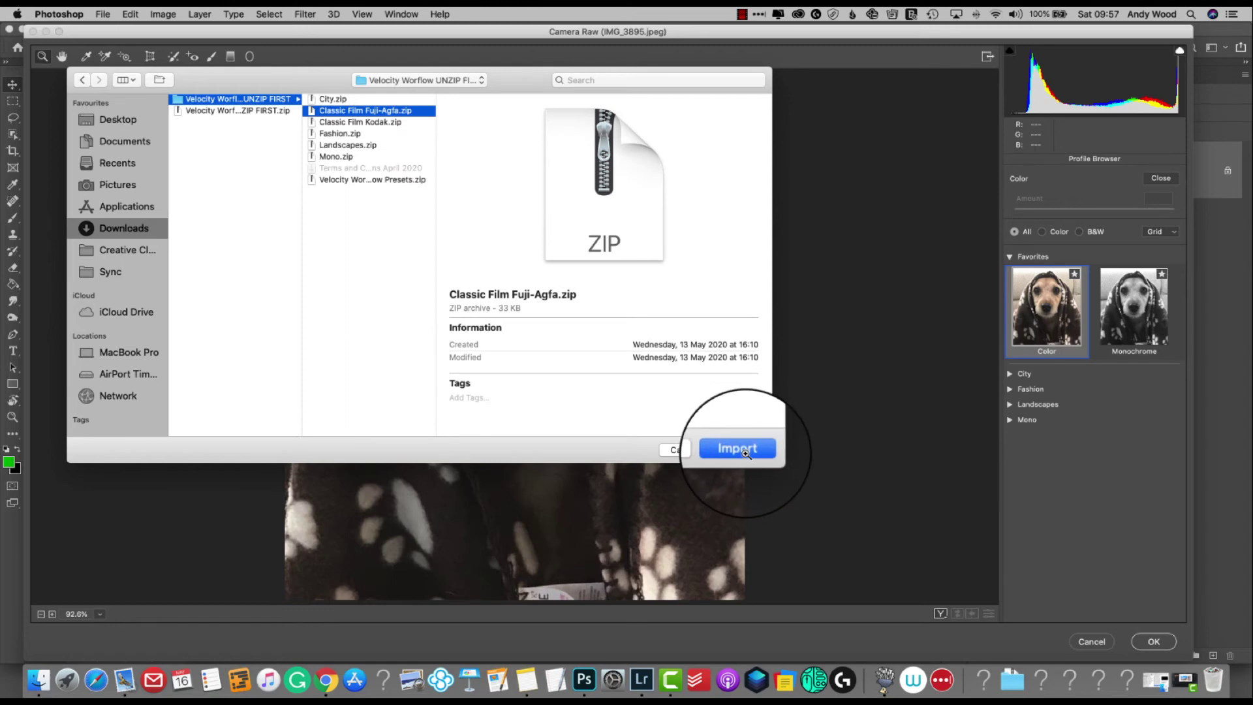
pyautogui.click(736, 448)
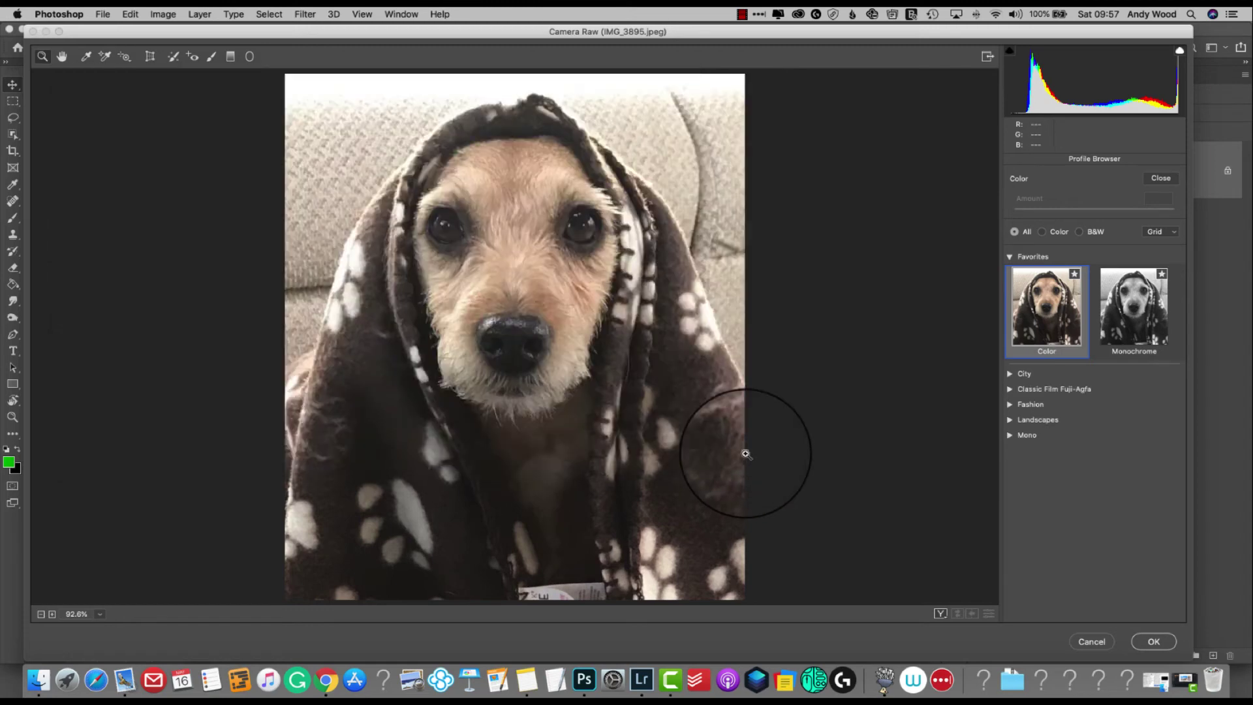
pyautogui.click(1009, 389)
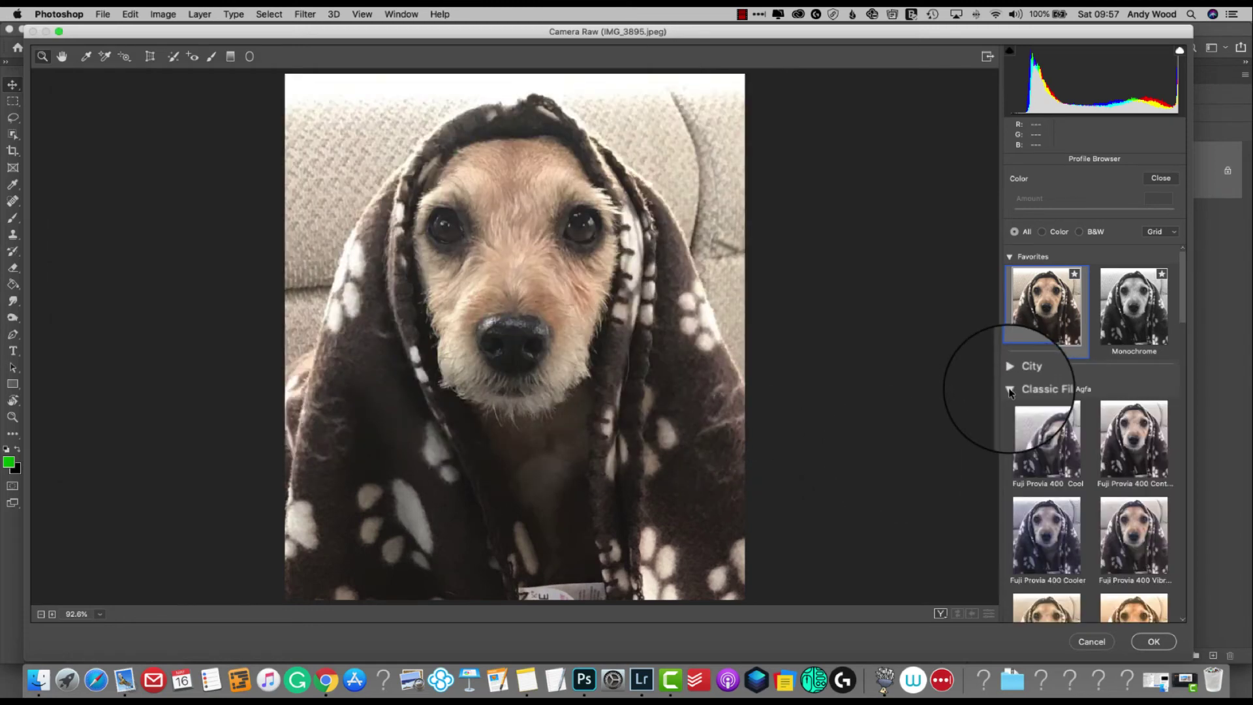
pyautogui.click(1010, 389)
# Import Classic Film Kodak.zip as Camera Raw profiles and close the Profile Browser
pyautogui.rightClick(1112, 458)
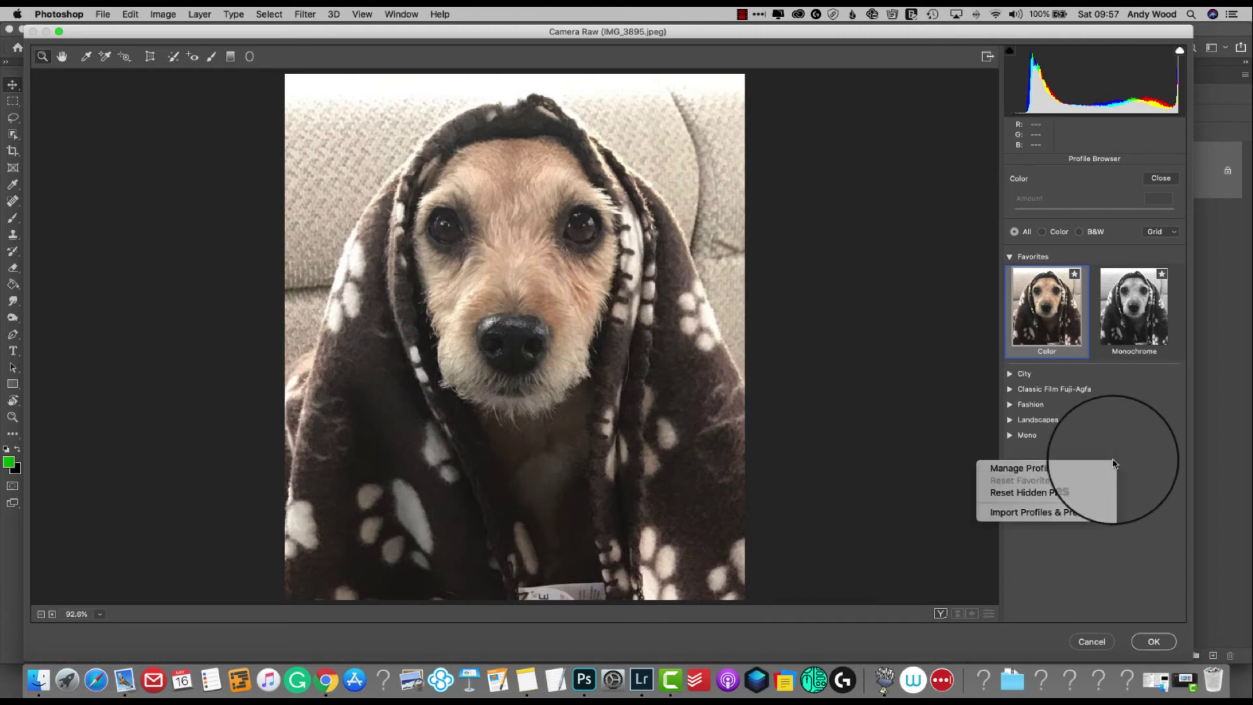
pyautogui.click(1038, 512)
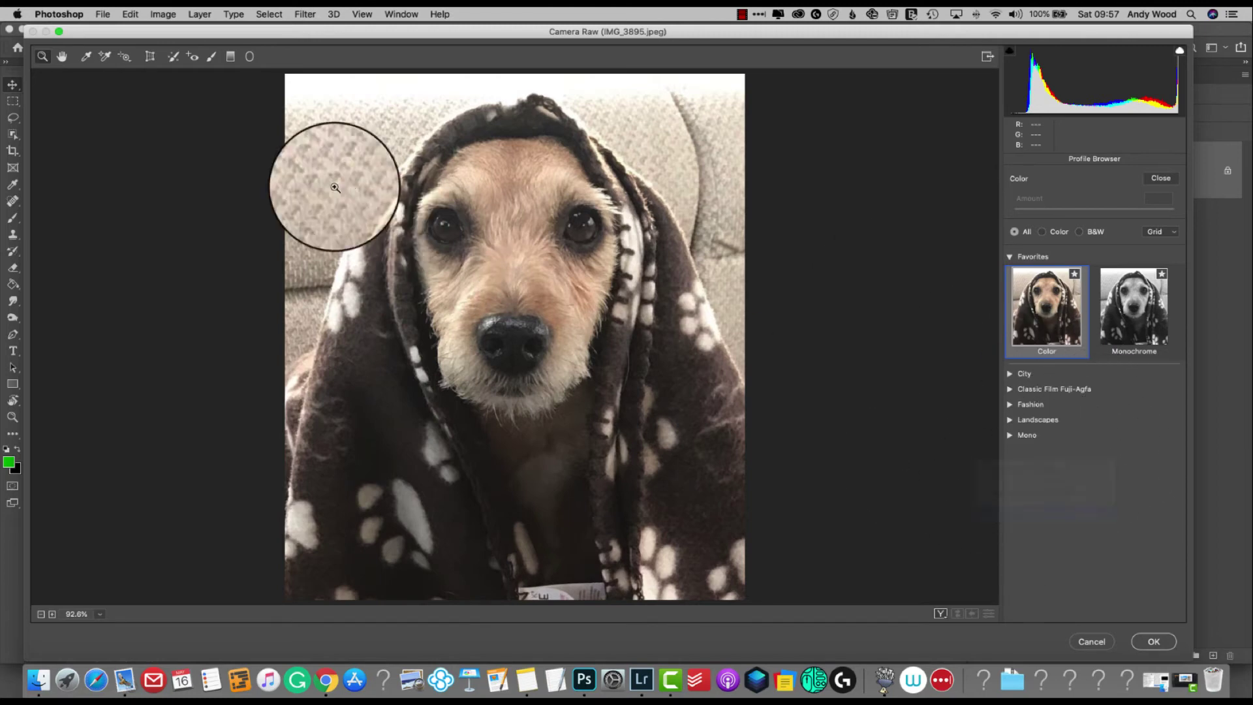
pyautogui.click(227, 121)
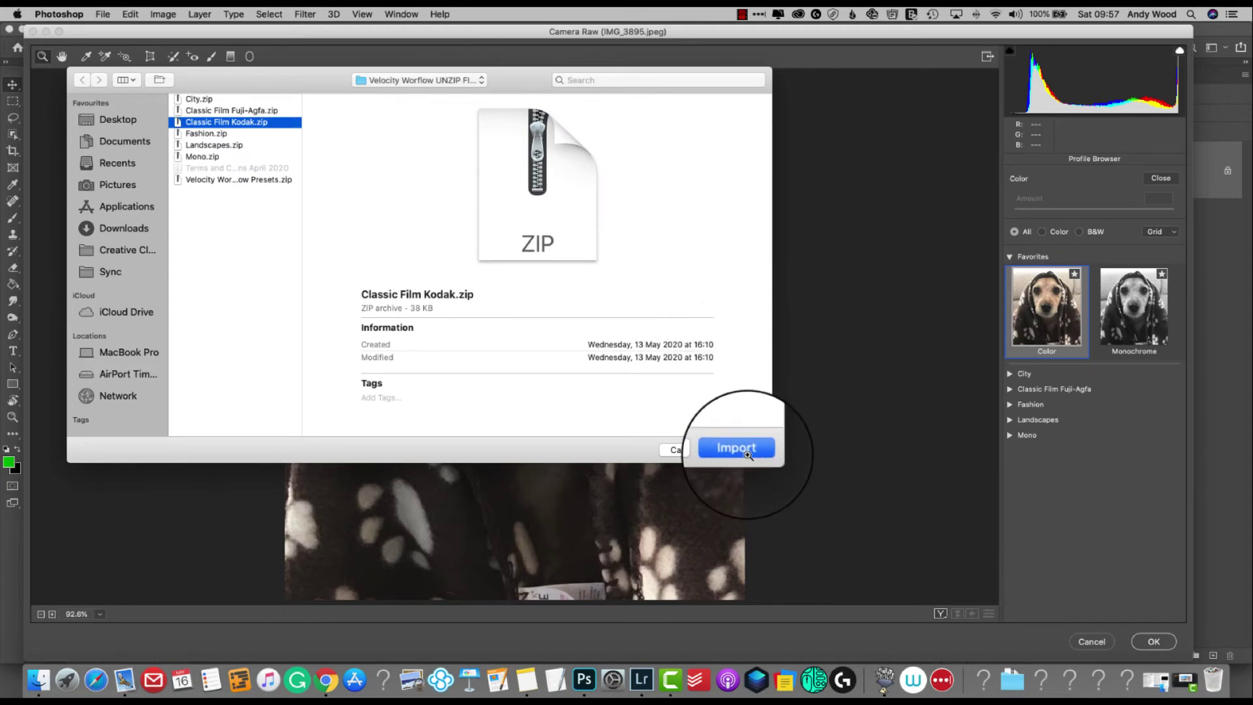
pyautogui.click(736, 447)
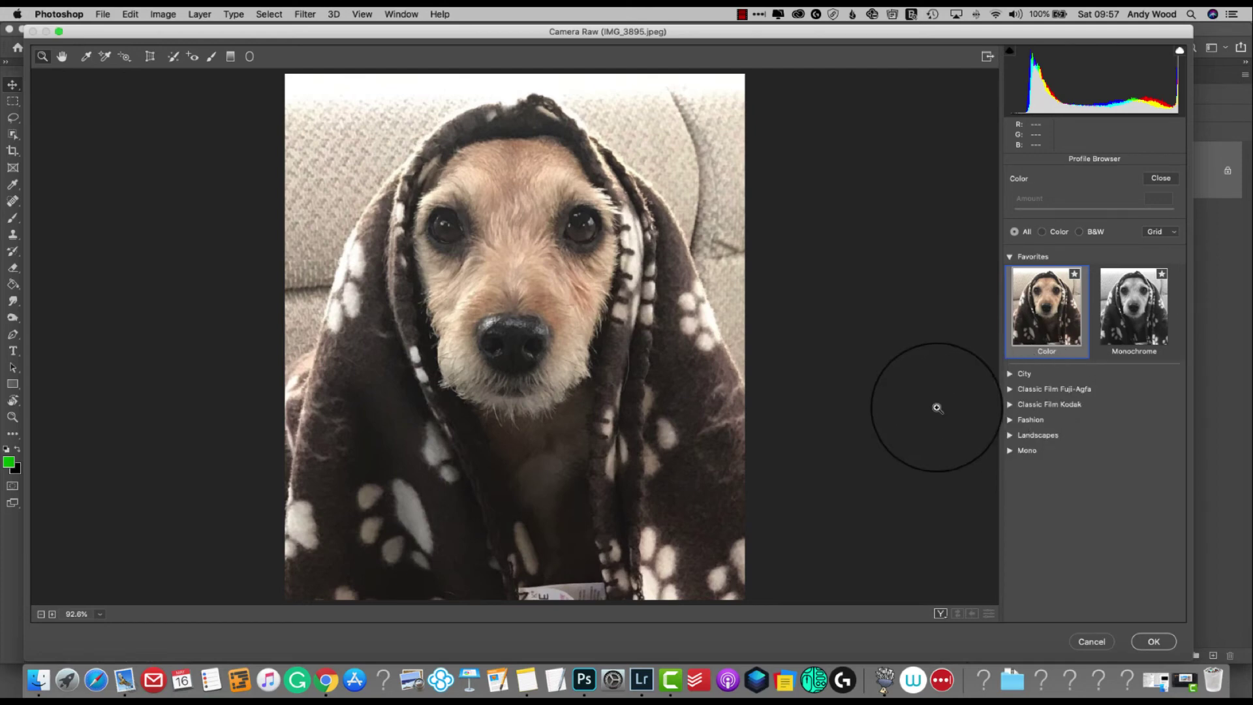
pyautogui.click(1160, 178)
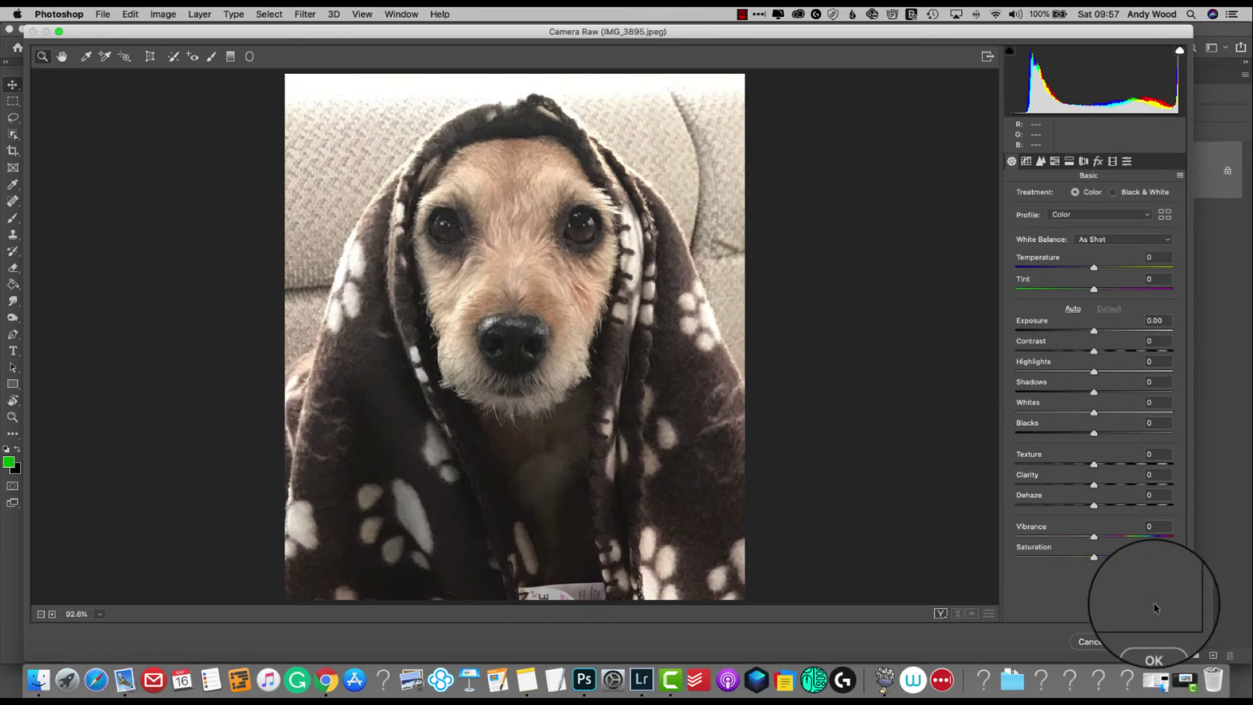
# Check the Profile Browser, then quit Lightroom Classic with Cmd+Q and relaunch it from the dock
pyautogui.click(642, 678)
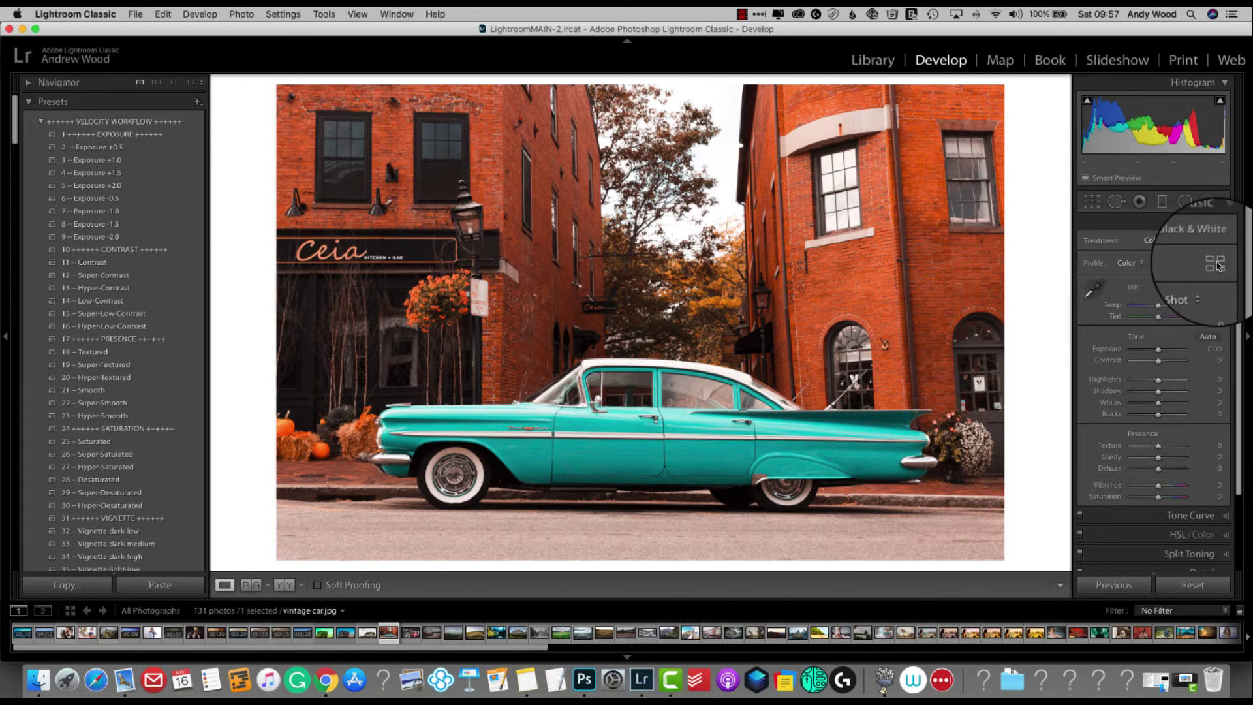
pyautogui.click(1217, 262)
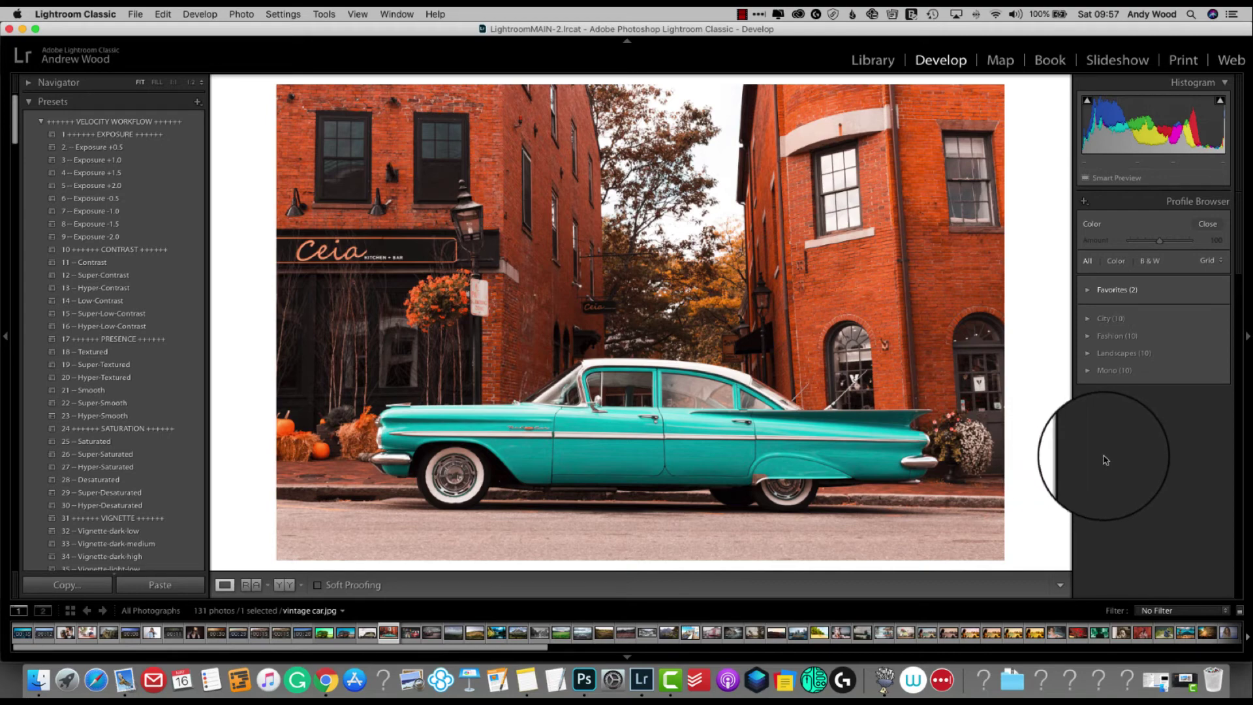
pyautogui.press('super+q')
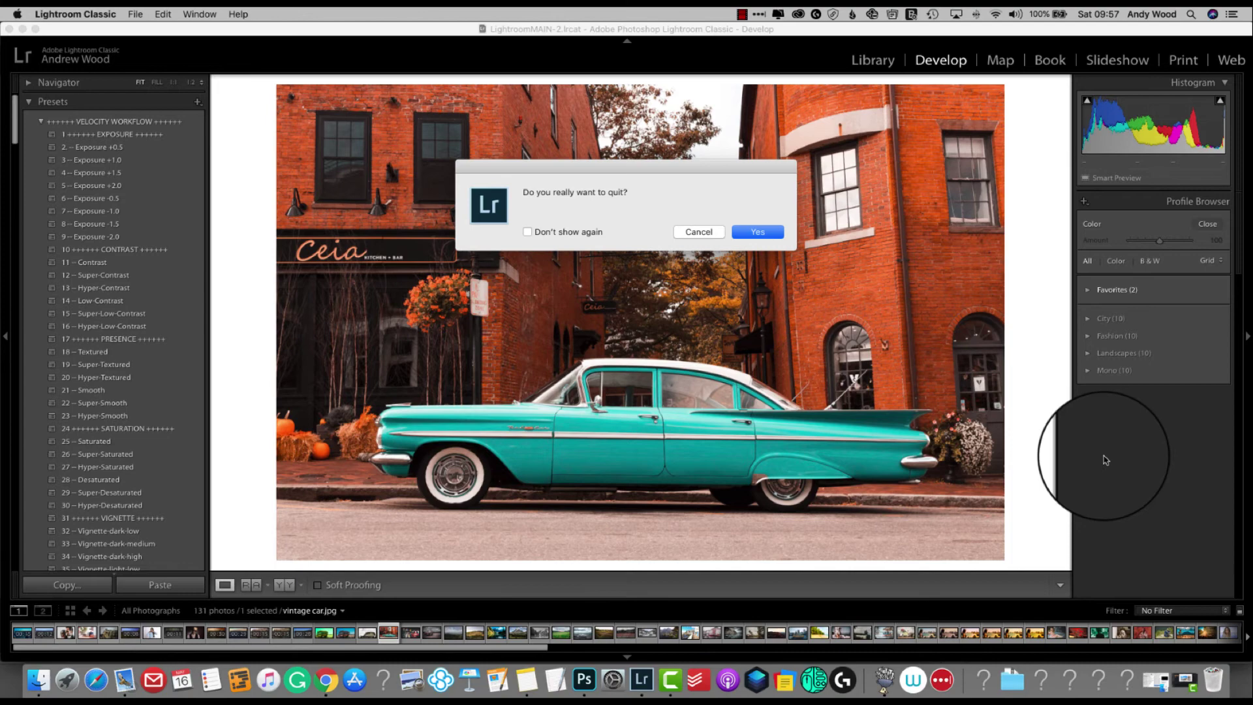
pyautogui.click(773, 228)
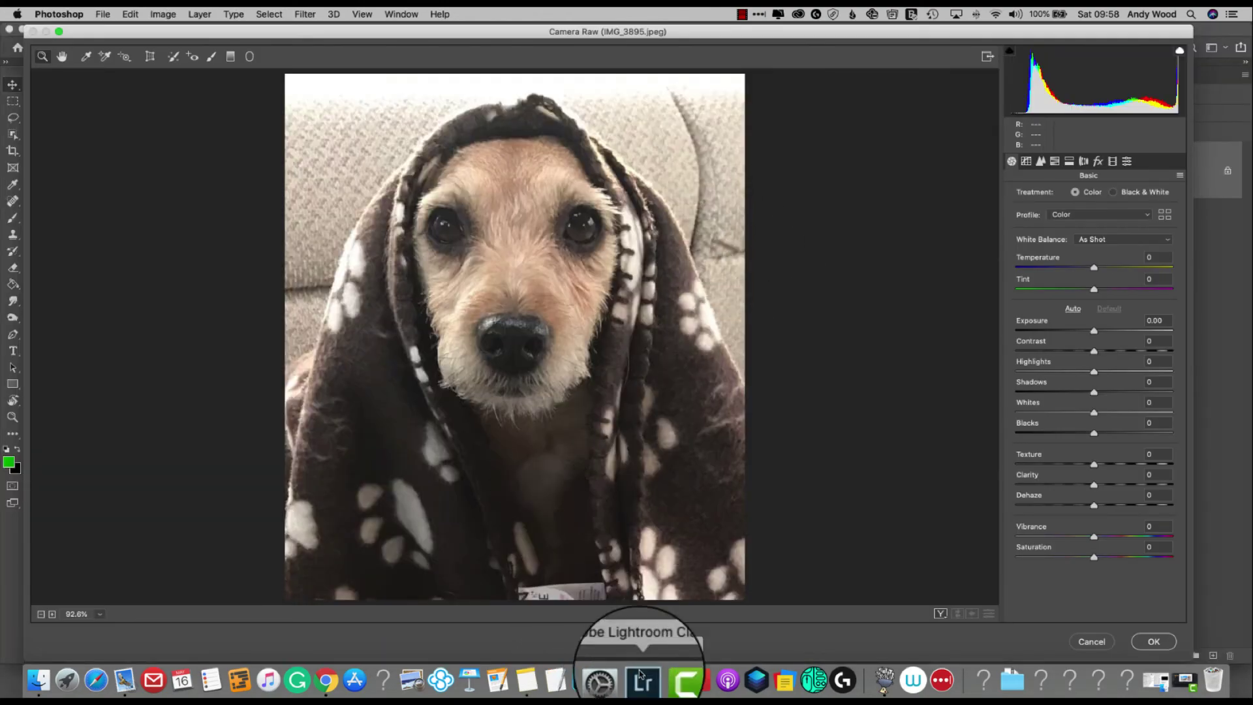
pyautogui.click(642, 678)
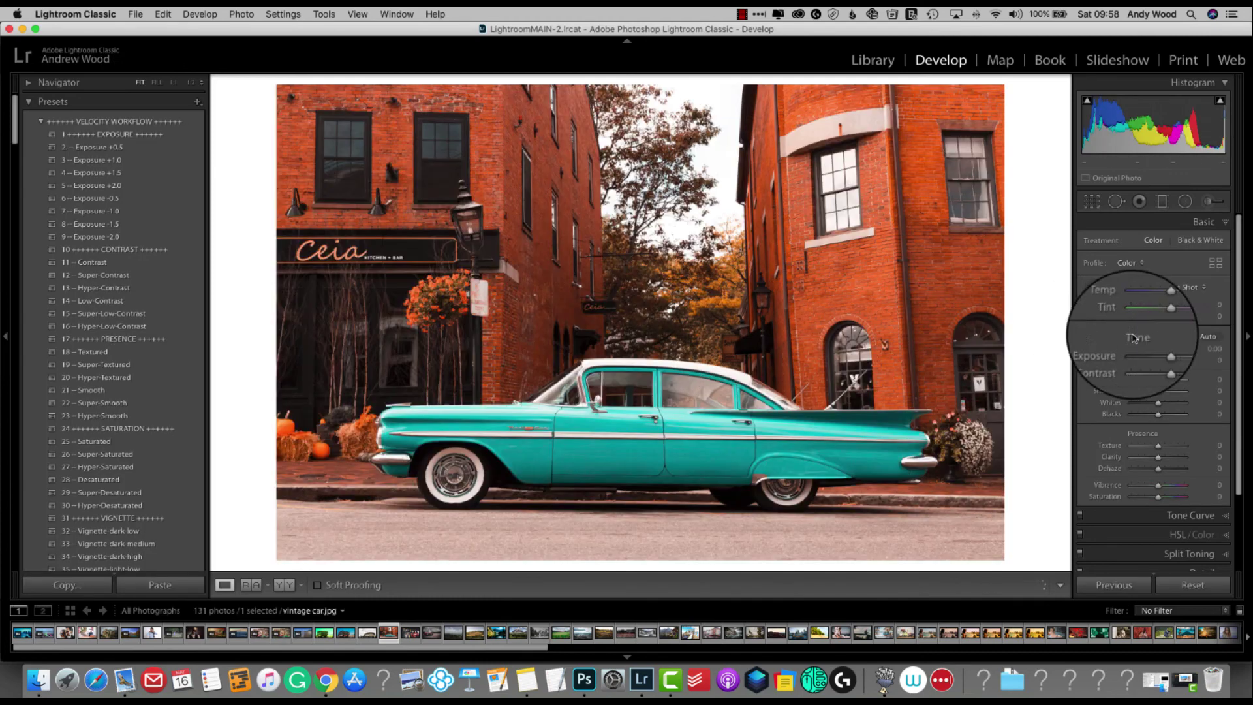
# In the Profile Browser, expand and collapse the Classic Film Fuji-Agfa and Classic Film Kodak groups
pyautogui.click(1215, 262)
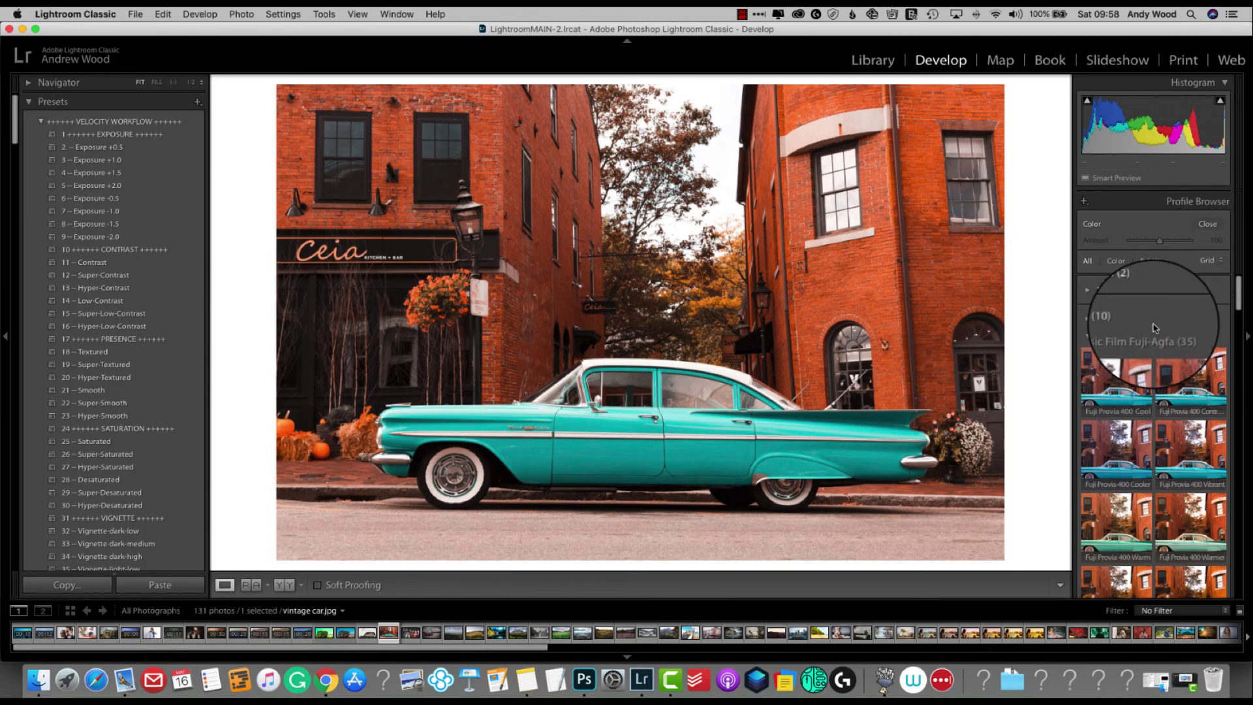
pyautogui.click(1088, 340)
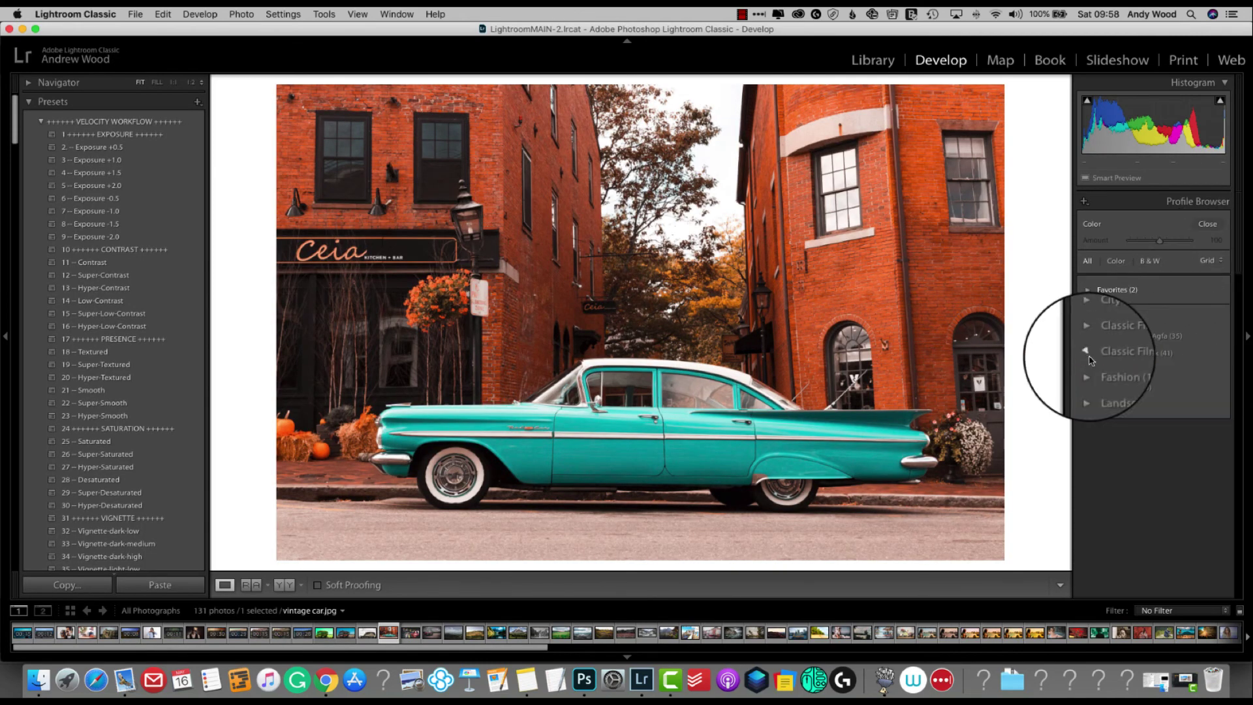
pyautogui.scroll(-2, 1089, 353)
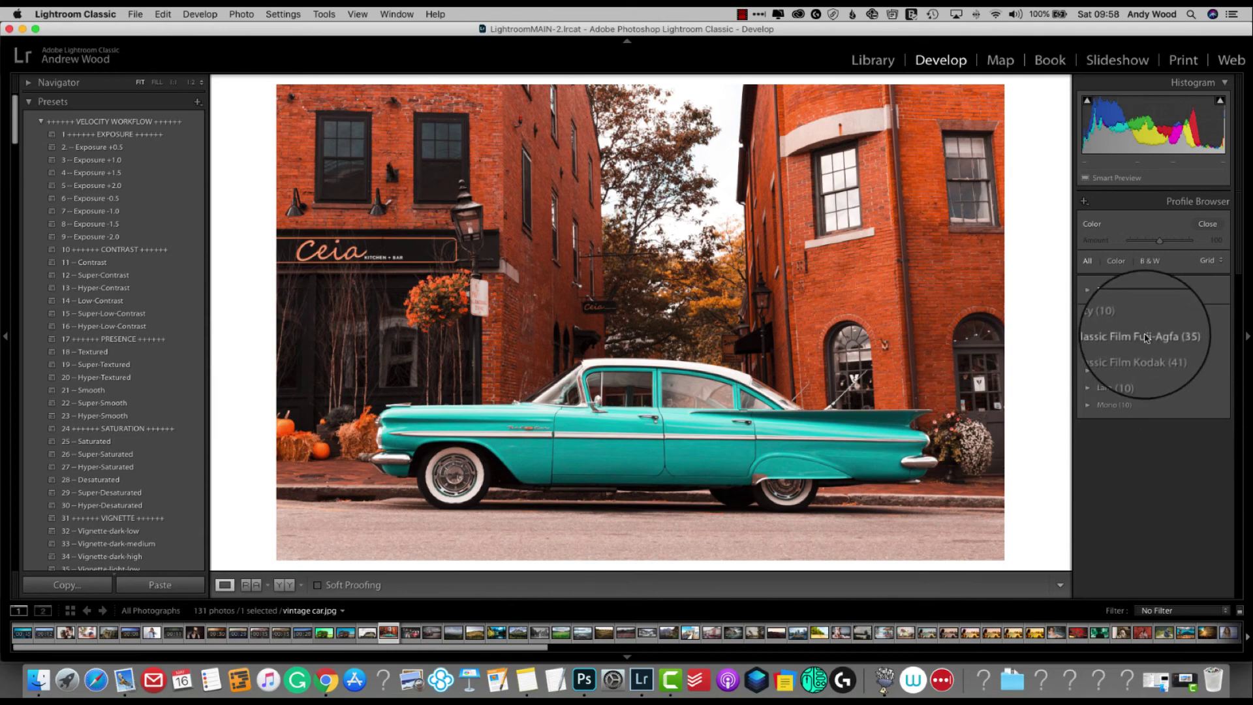
pyautogui.click(1090, 336)
pyautogui.click(1088, 353)
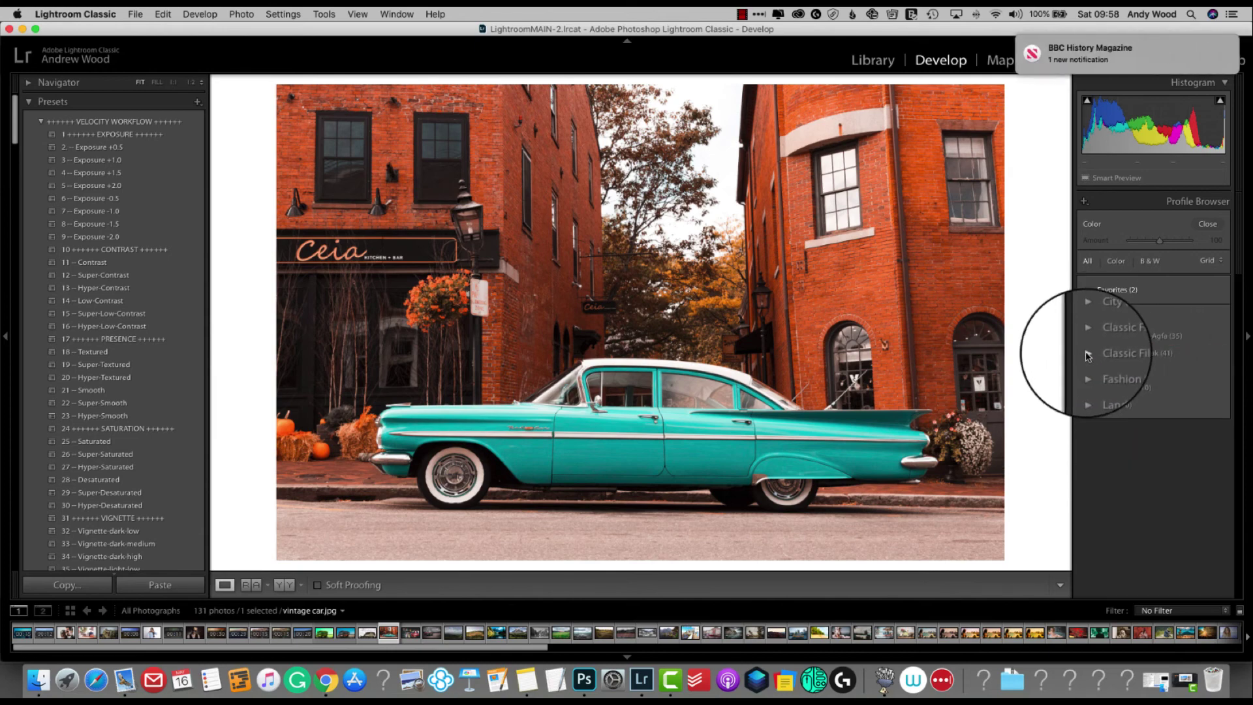
pyautogui.click(1088, 354)
pyautogui.click(1088, 355)
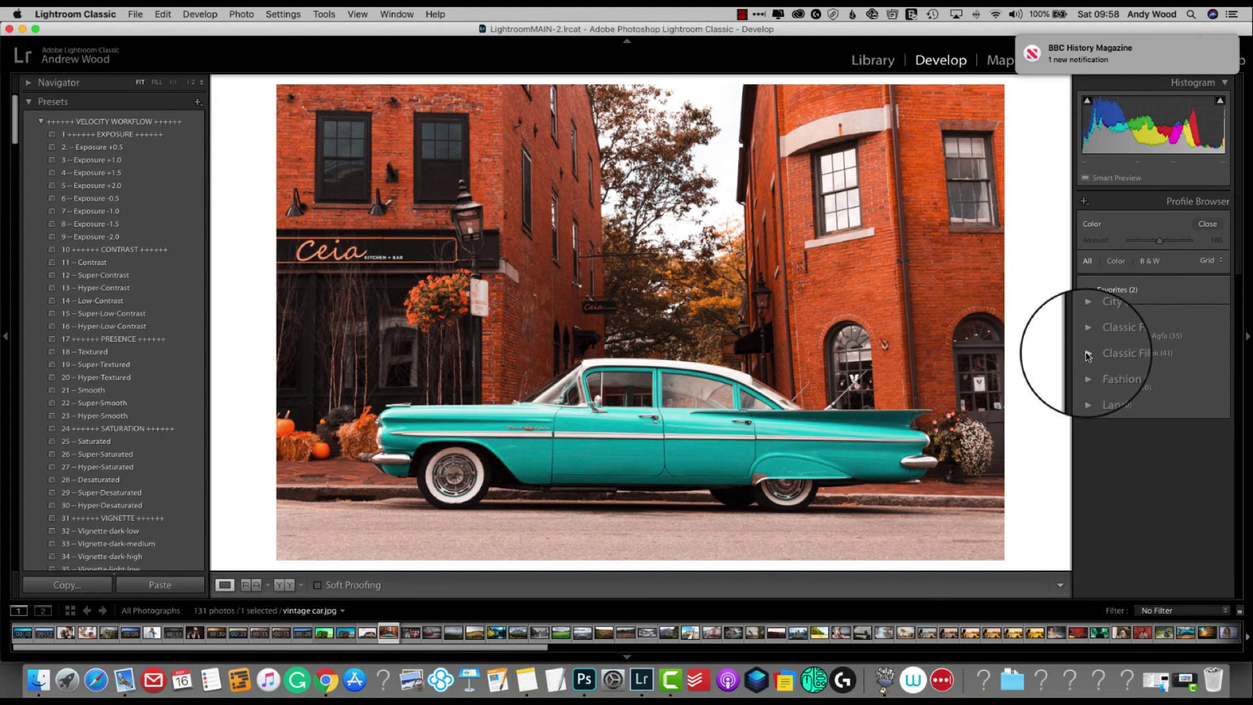